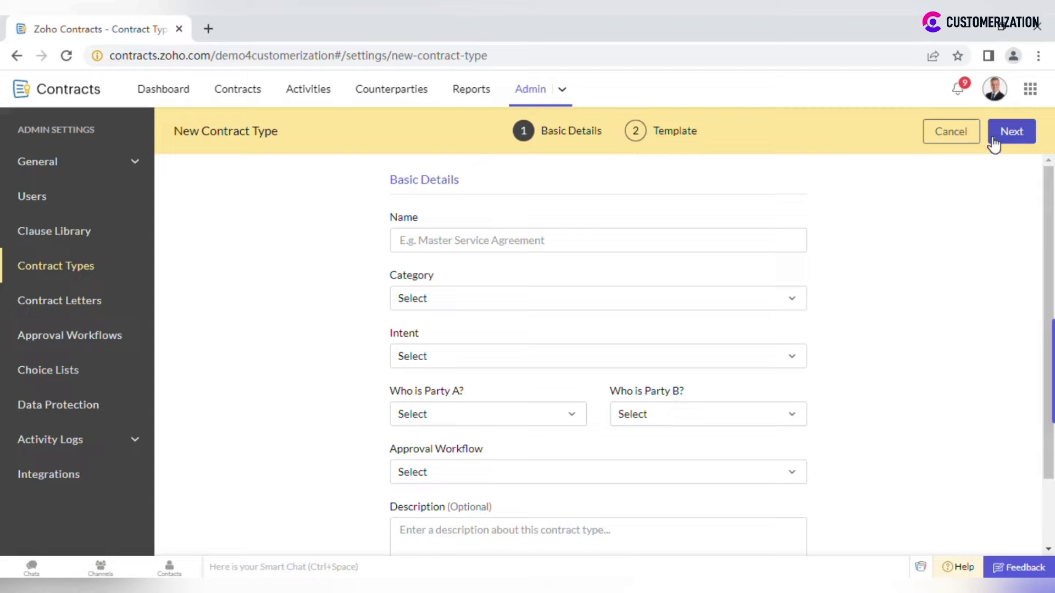
Step: Name the new contract type "Services 2" and set its category to Services and its intent to Sell
left_click(598, 240)
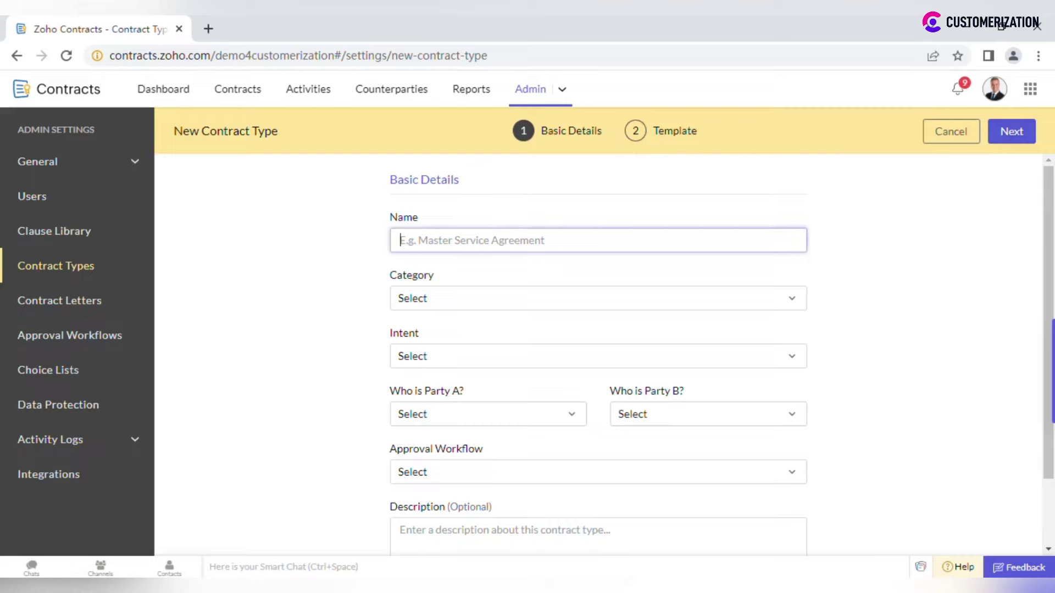
type("Servic")
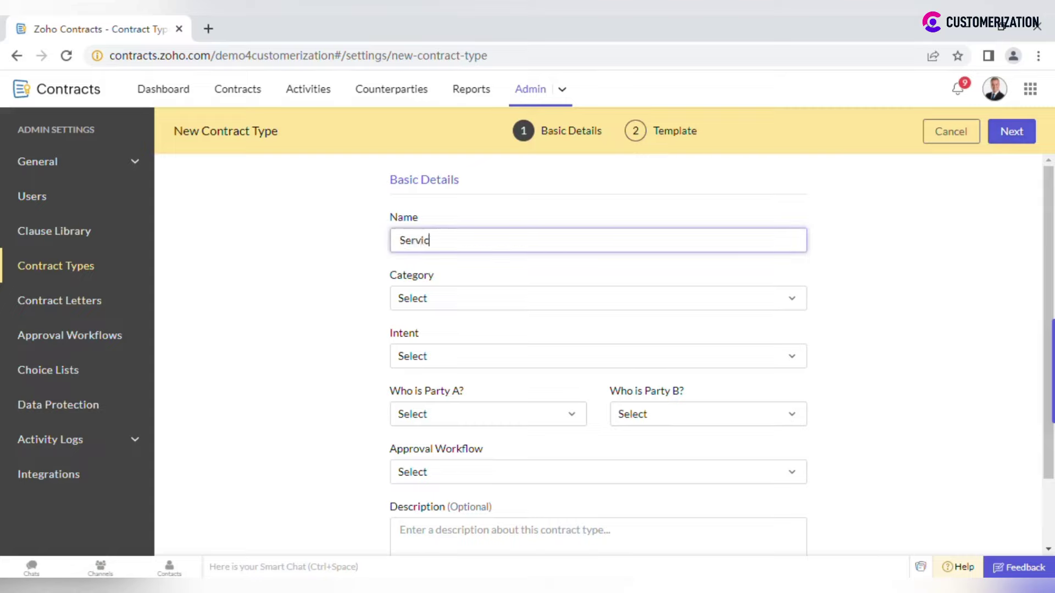
type("es 2")
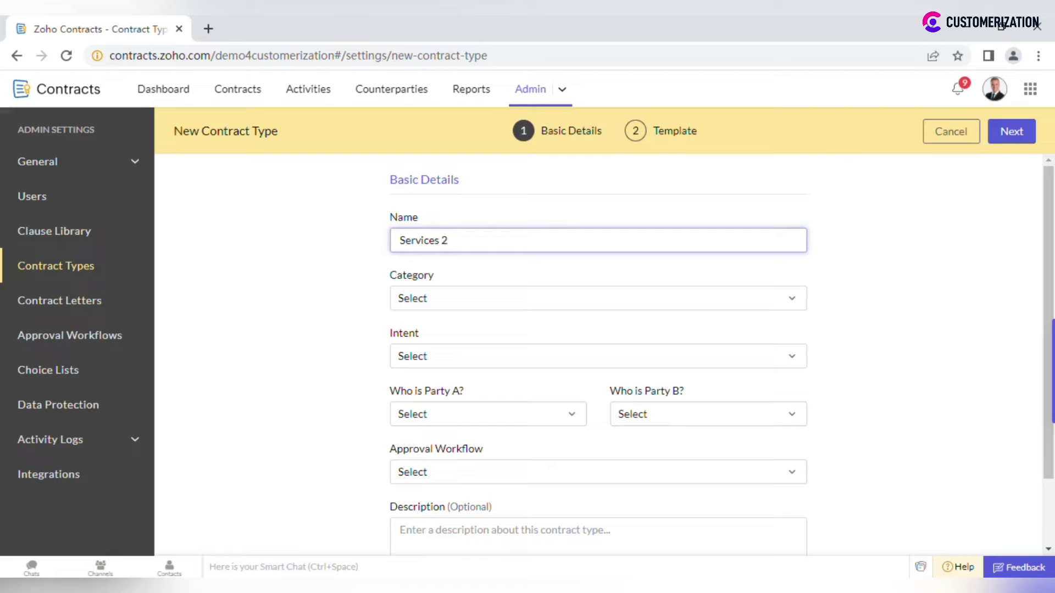
left_click(633, 310)
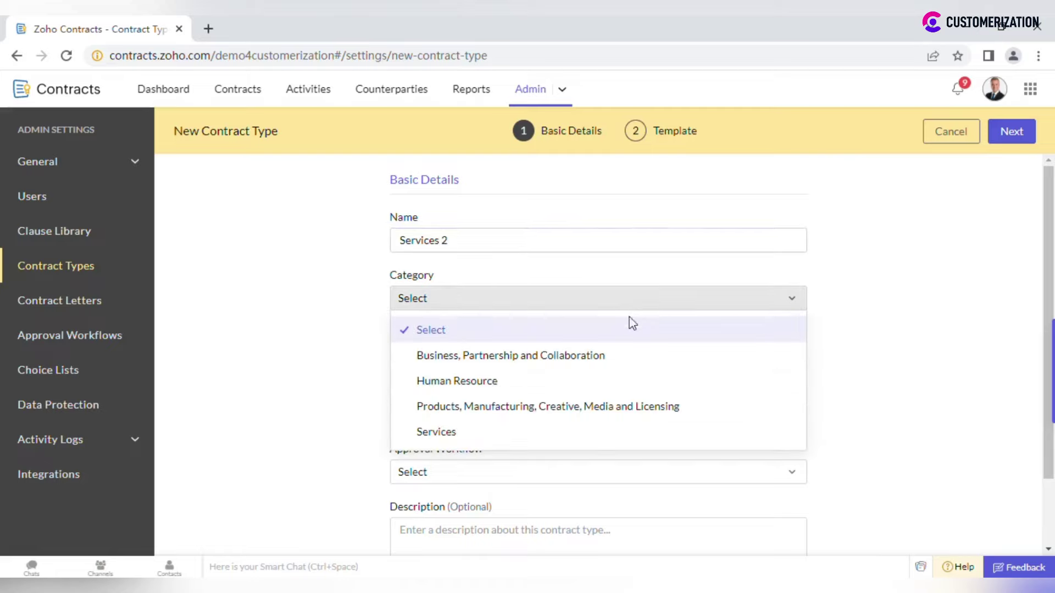
left_click(580, 435)
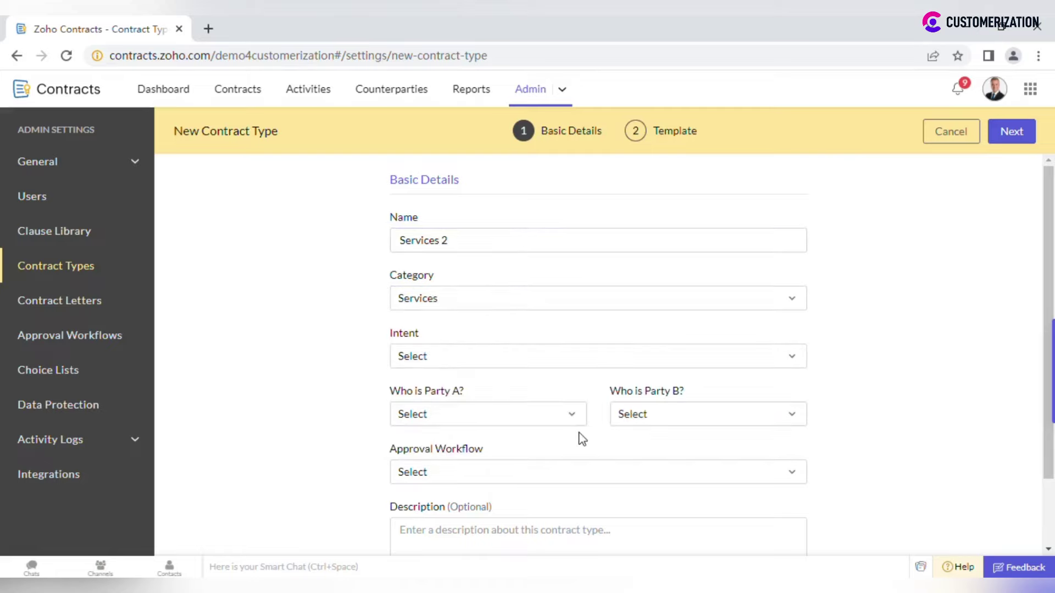
left_click(561, 368)
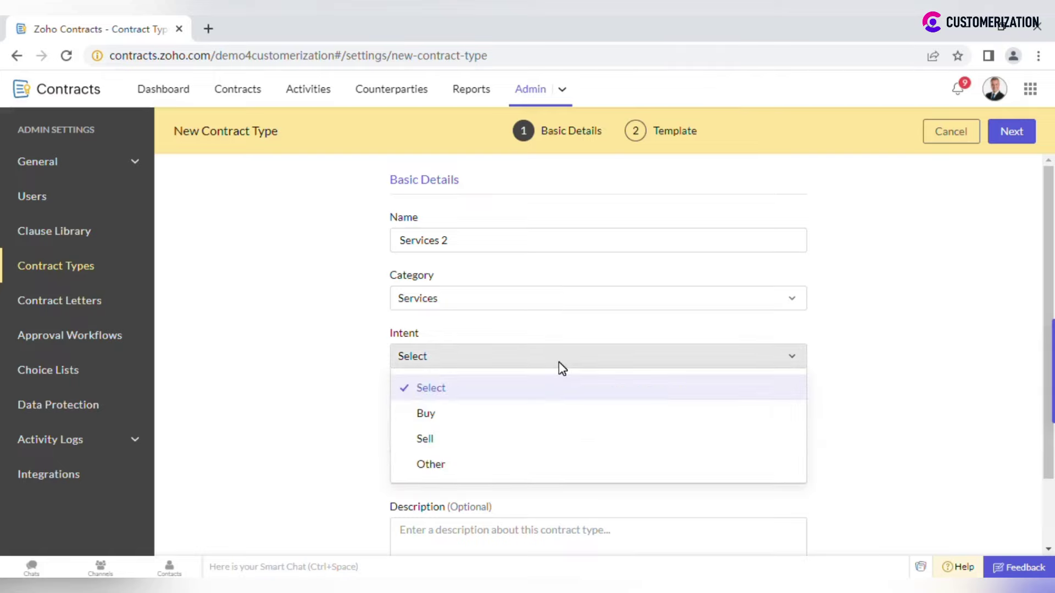
left_click(544, 449)
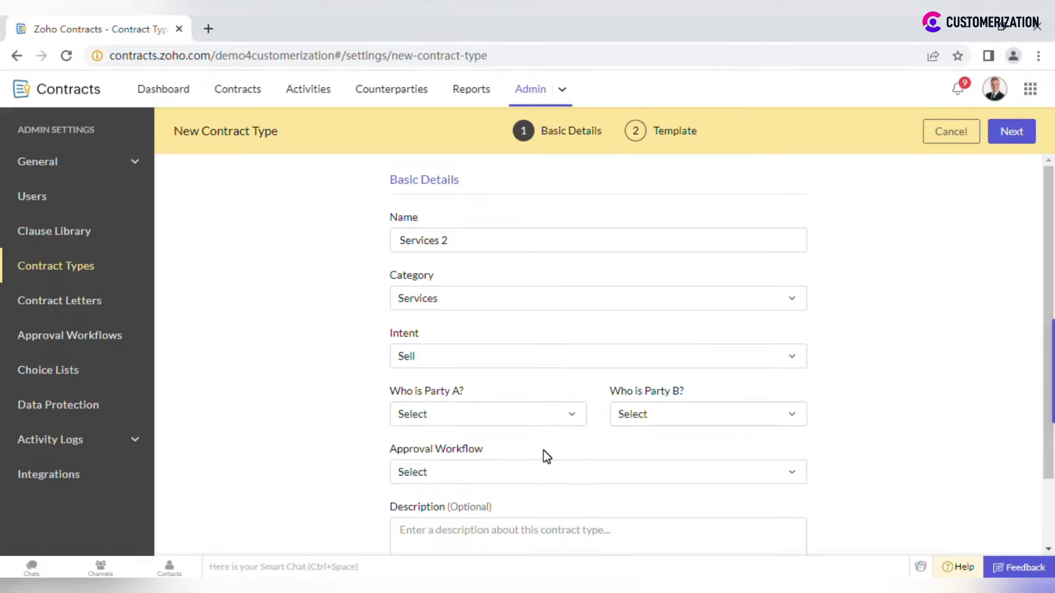
Step: Set My Organization as Party A and Counterparty as Party B, with Services Approval as the approval workflow
left_click(544, 422)
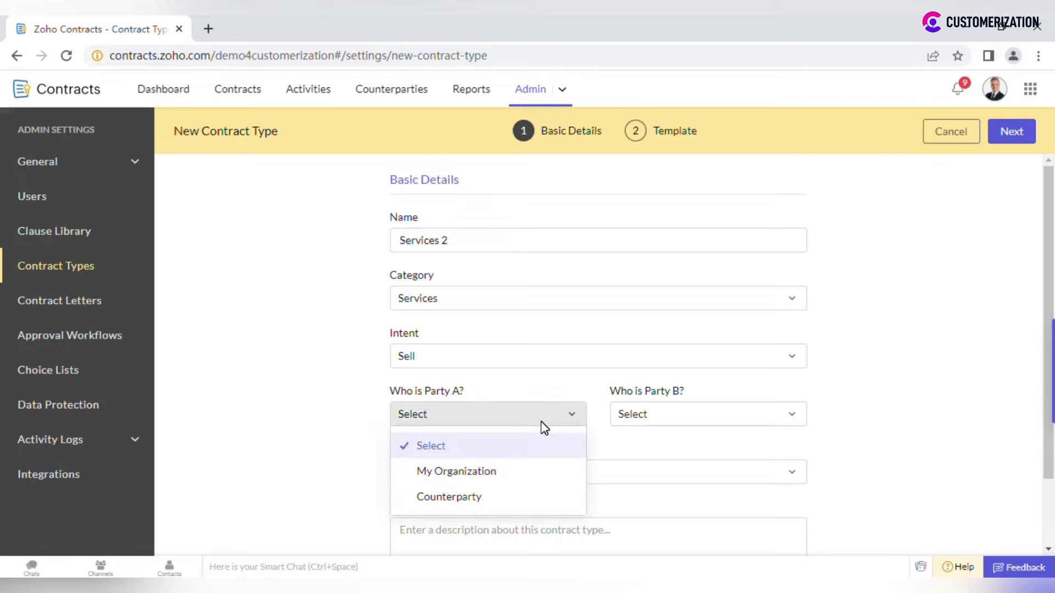
left_click(541, 471)
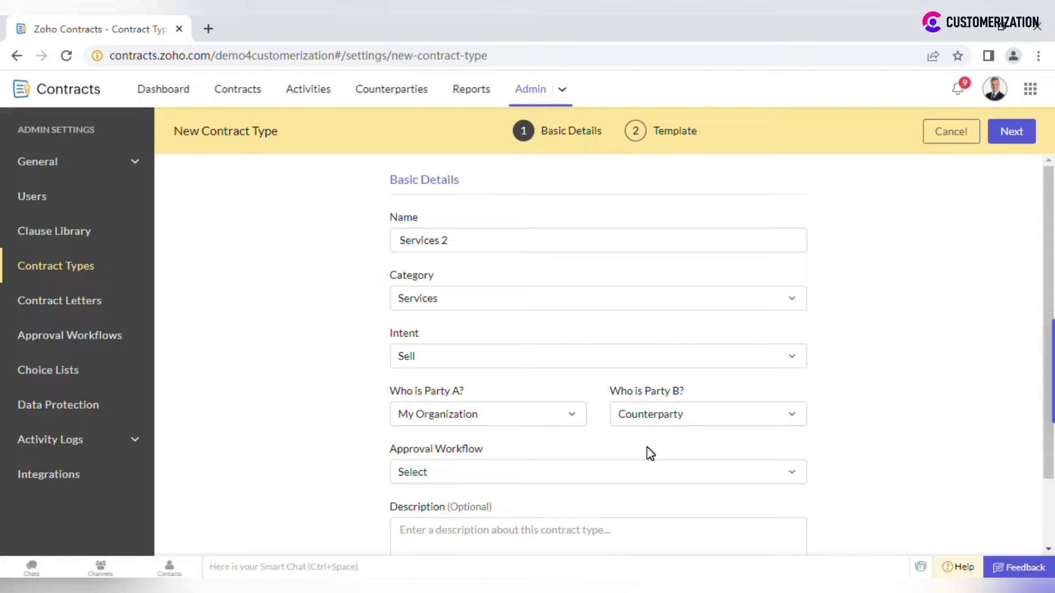
left_click(622, 471)
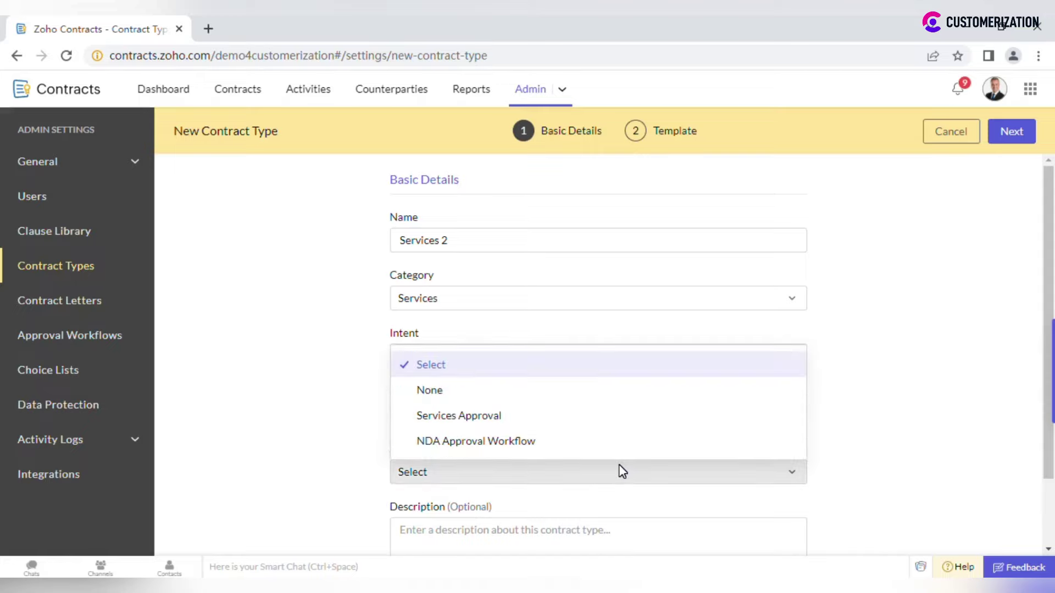
left_click(516, 428)
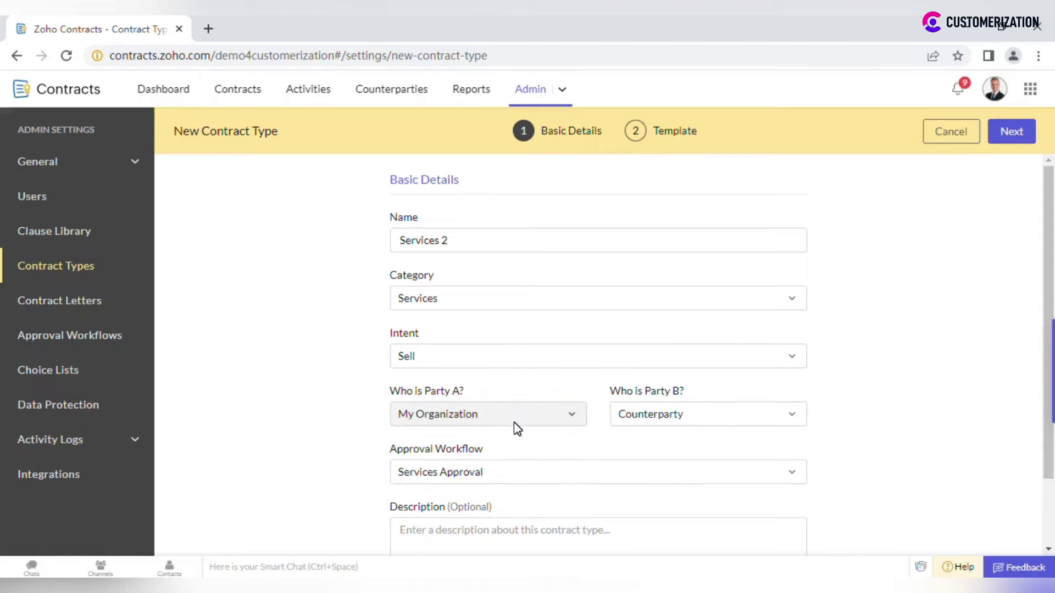
Step: Leave the optional description empty and save the contract type with a template created from scratch
scroll(516, 428, "down", 2)
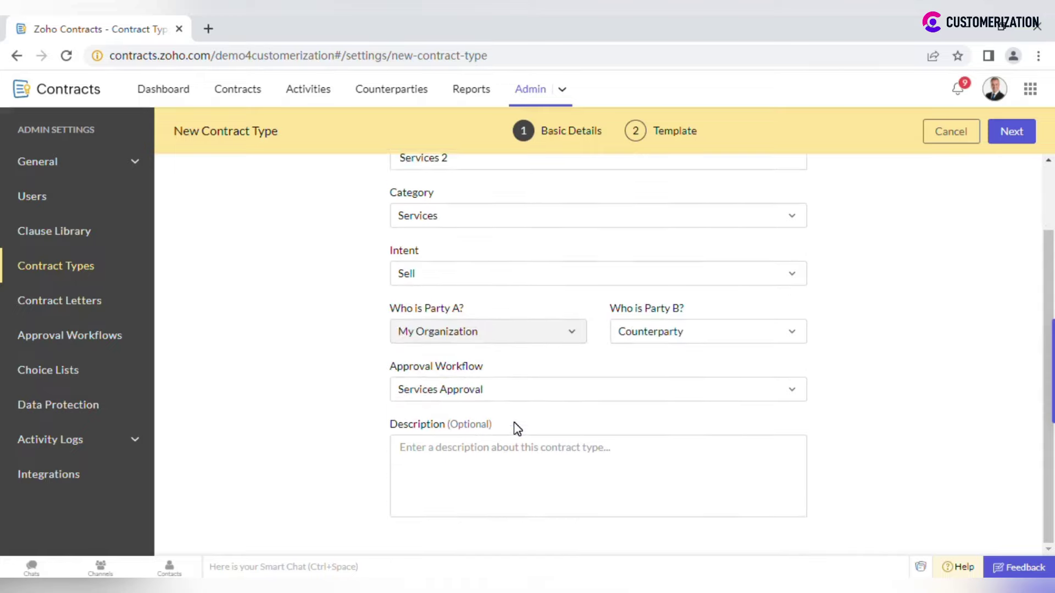
left_click(1011, 135)
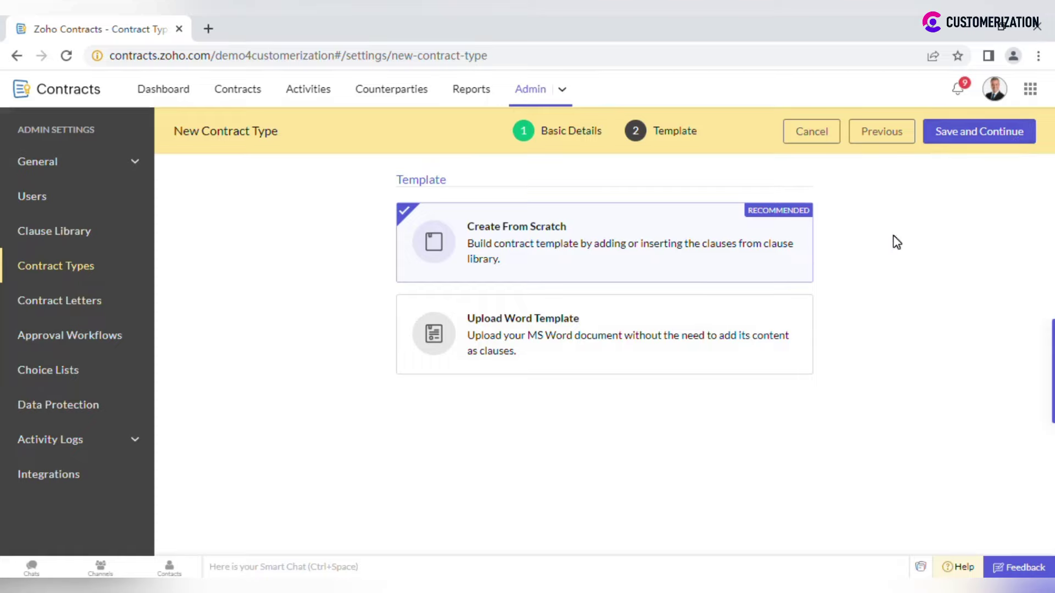
left_click(987, 132)
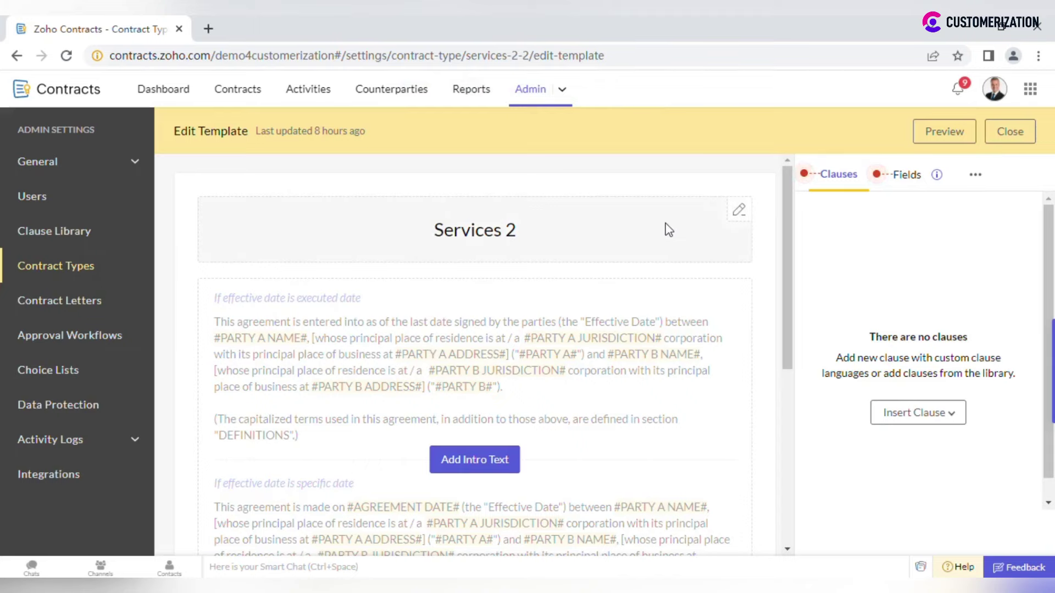
Step: Add the default intro text to the Services 2 template, looking through the insertable fields before adding it
scroll(668, 230, "down", 2)
scroll(668, 230, "down", 3)
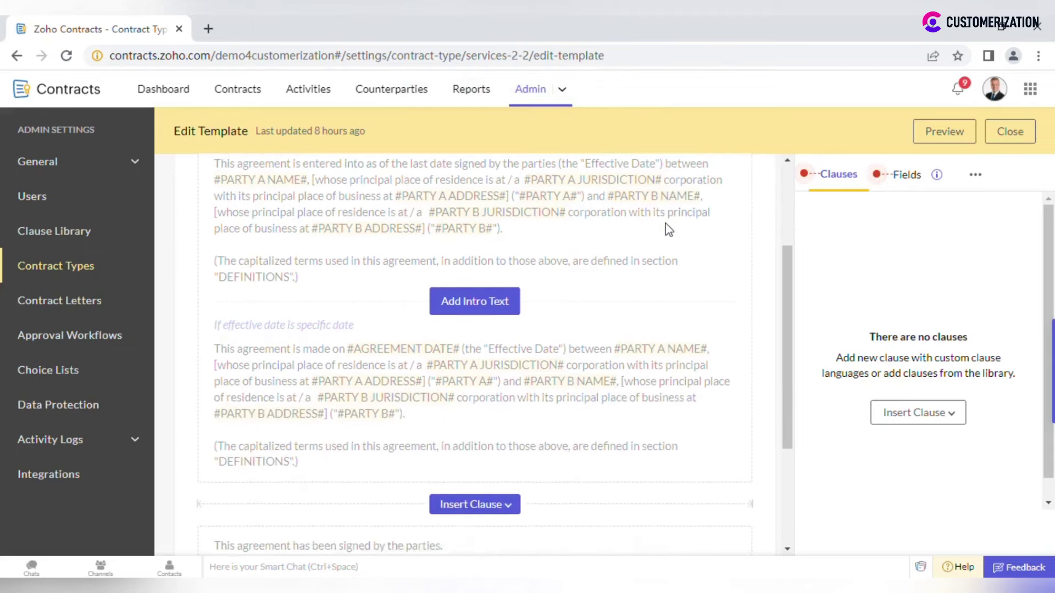
scroll(668, 229, "down", 2)
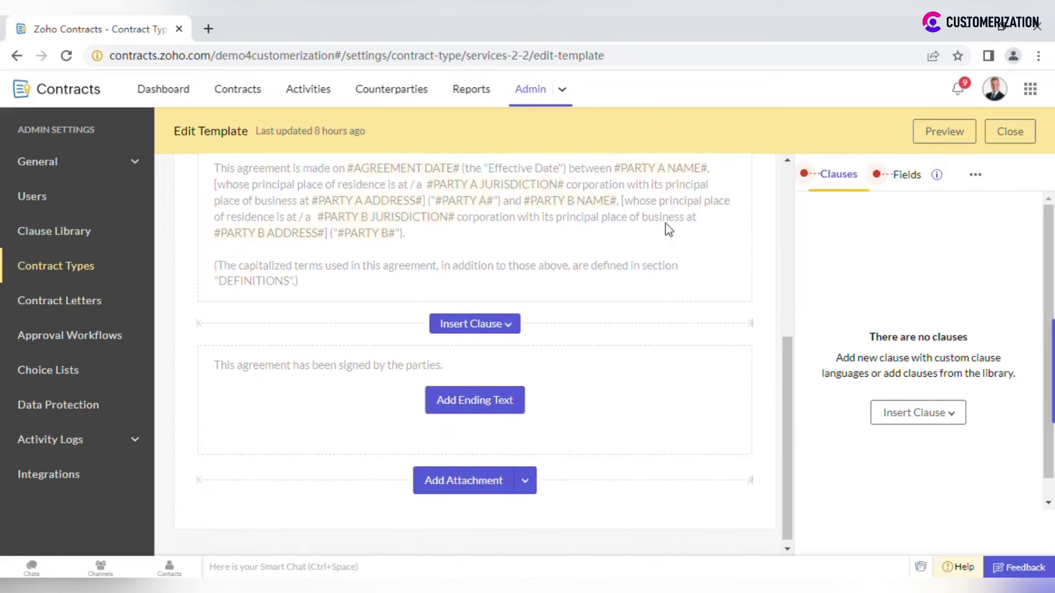
scroll(668, 230, "up", 6)
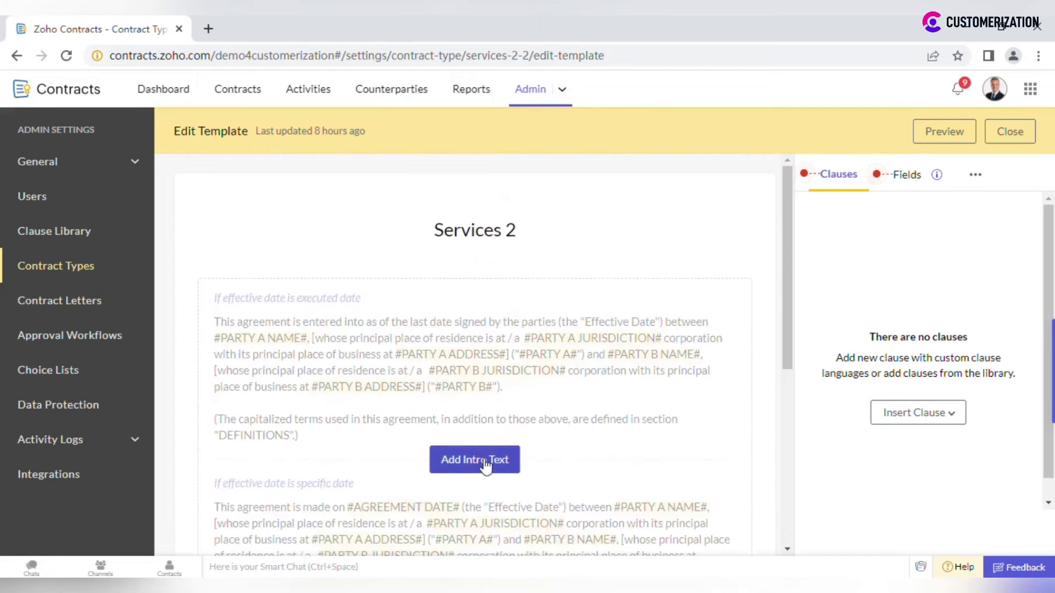
left_click(486, 462)
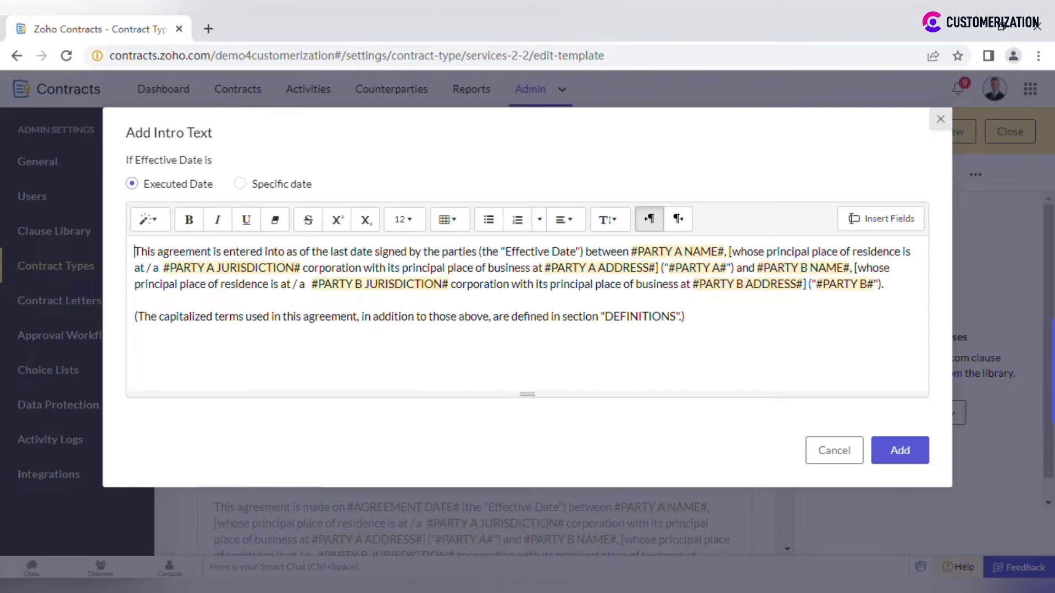
left_click(894, 235)
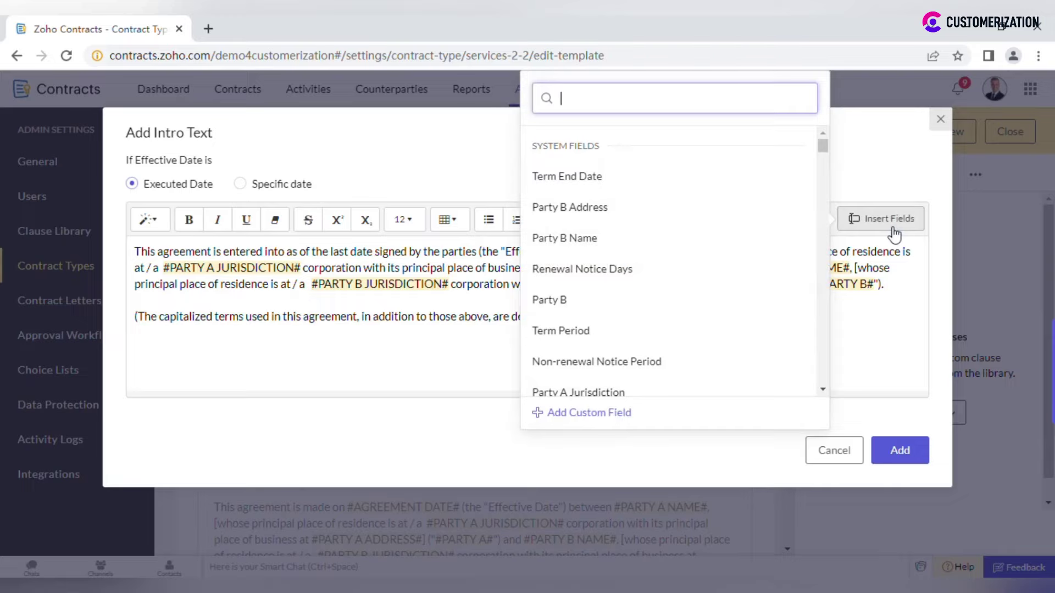
left_click(876, 222)
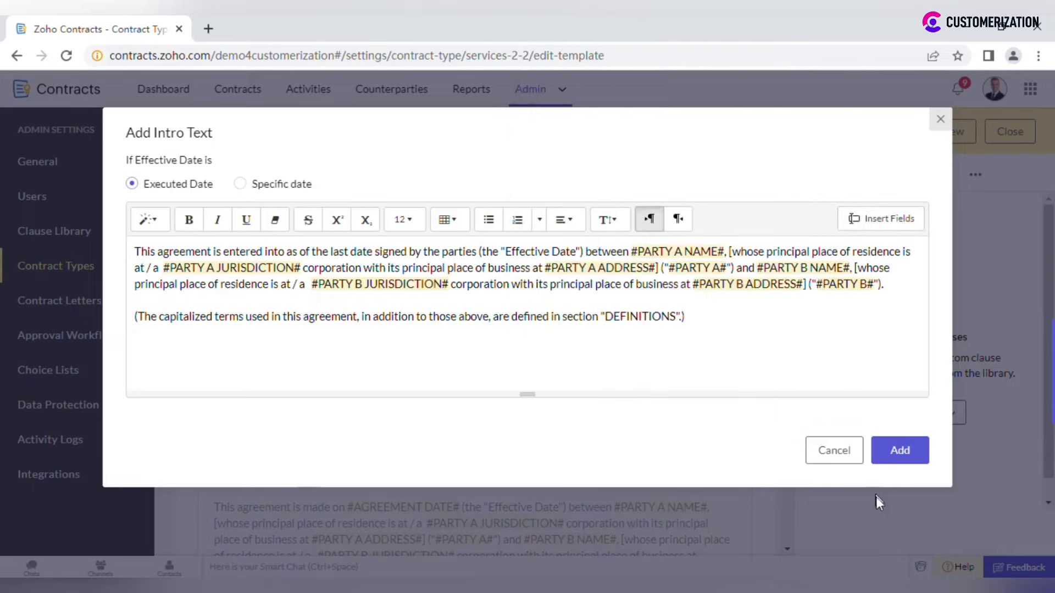
left_click(900, 453)
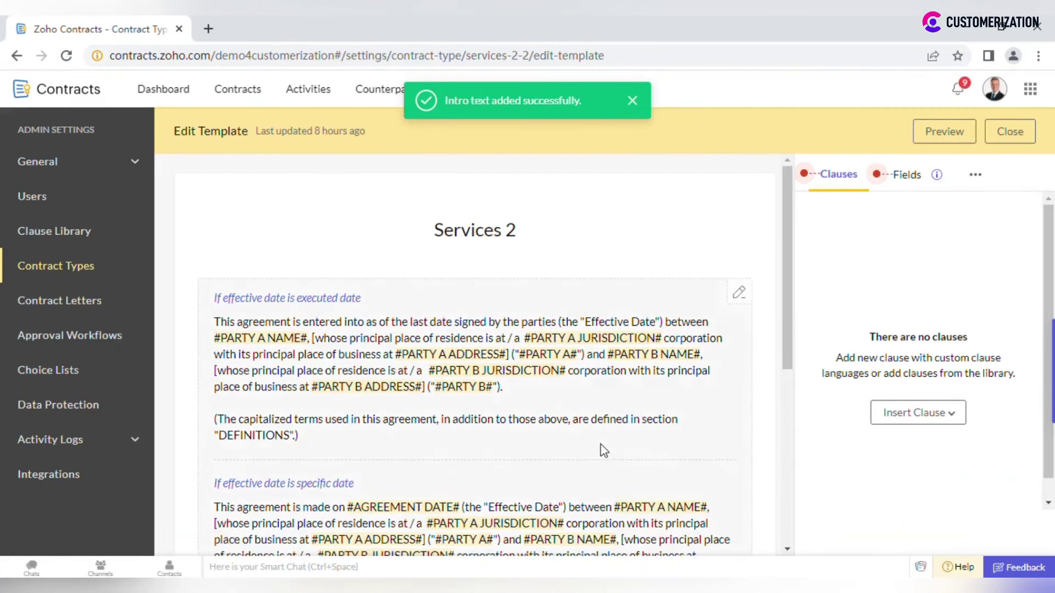
Step: Select the Acknowledgment of Contract Terms clause from the library with its Mutual and Pro-Providee: Acknowledgement of Terms alternatives
scroll(604, 450, "down", 6)
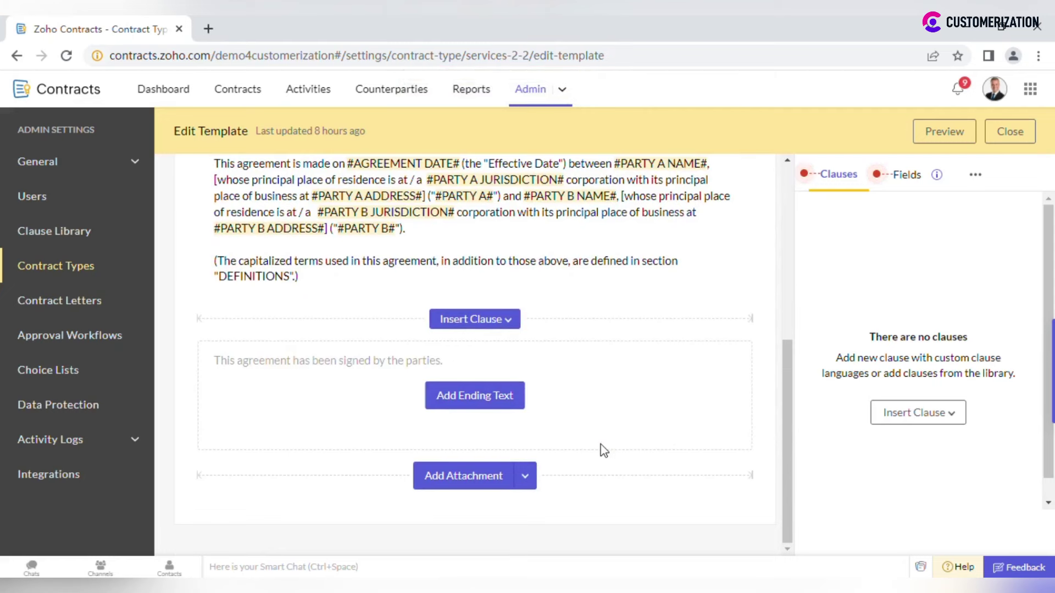
scroll(603, 450, "up", 3)
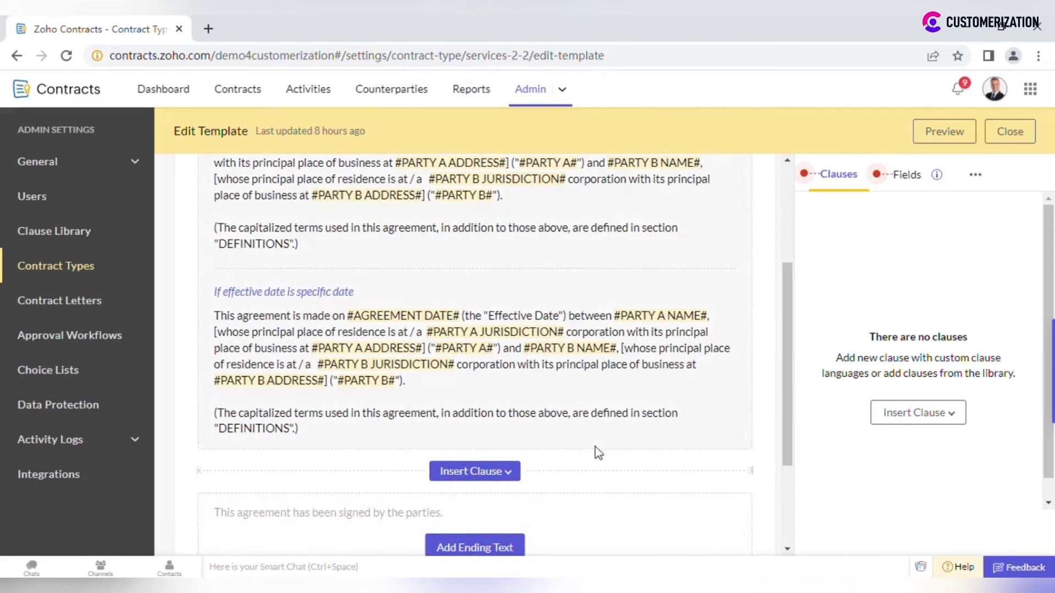
left_click(508, 473)
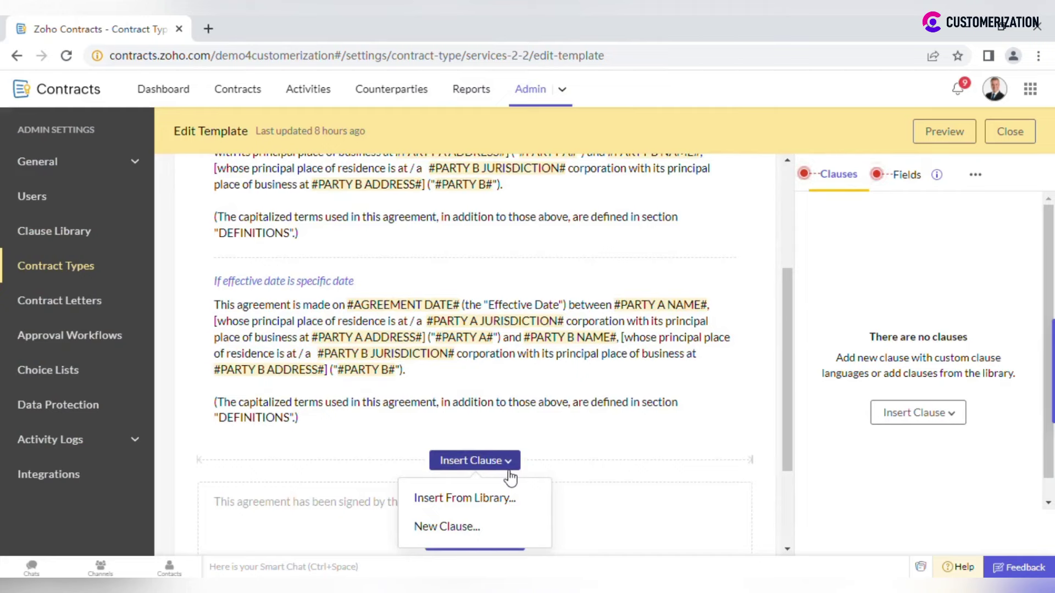
left_click(497, 501)
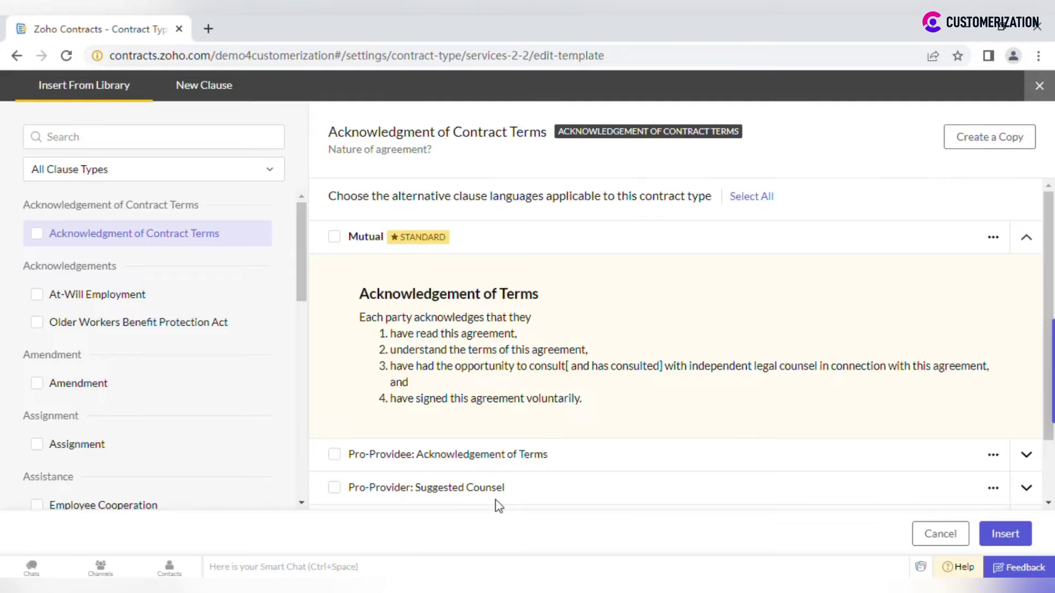
left_click(38, 235)
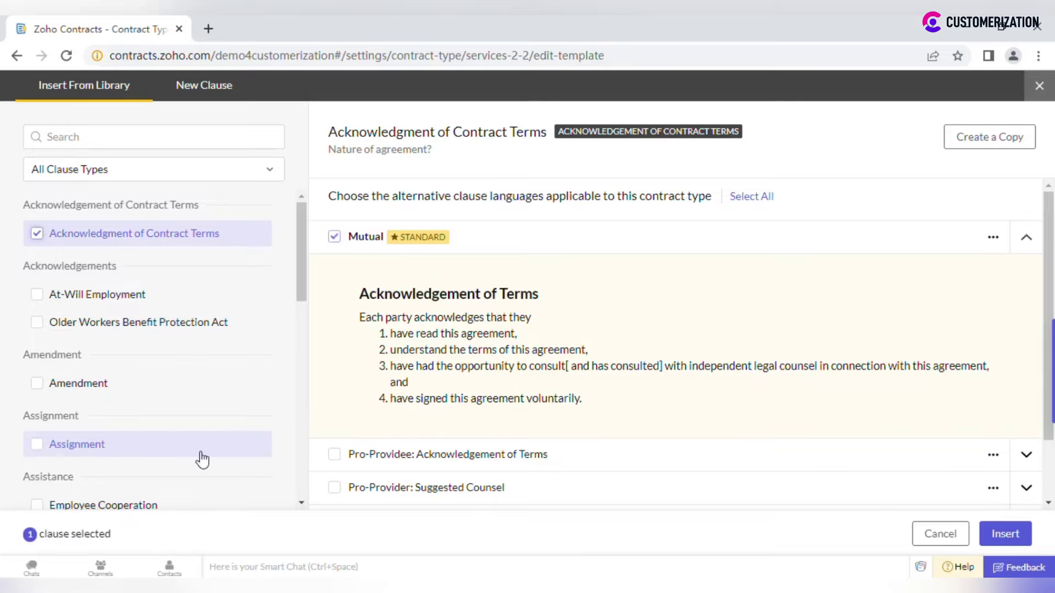
scroll(675, 346, "down", 1)
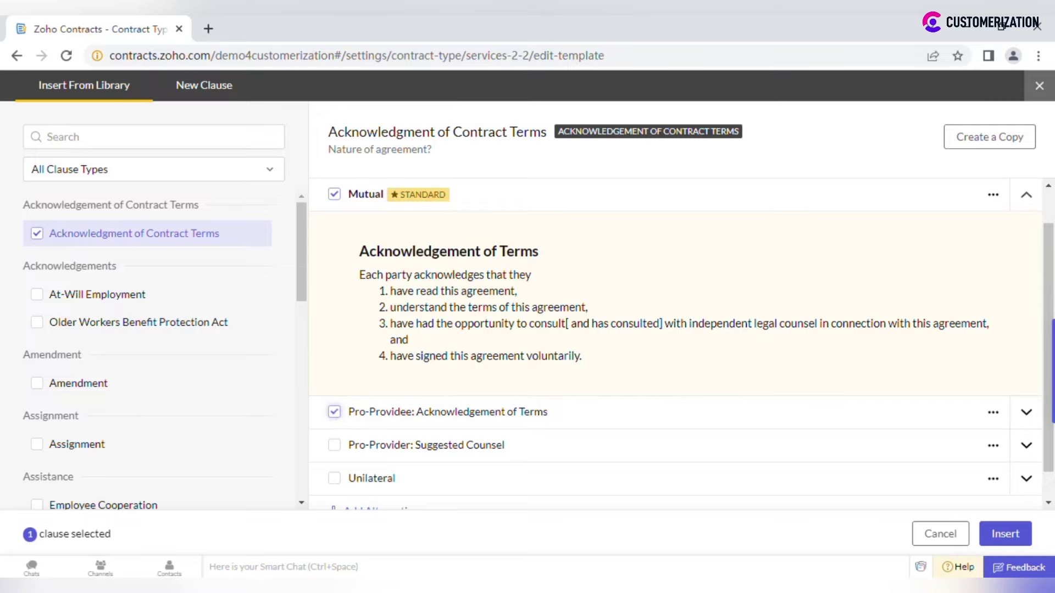
Step: Make Pro-Providee: Acknowledgement of Terms the standard language and insert the clause into the template
left_click(994, 411)
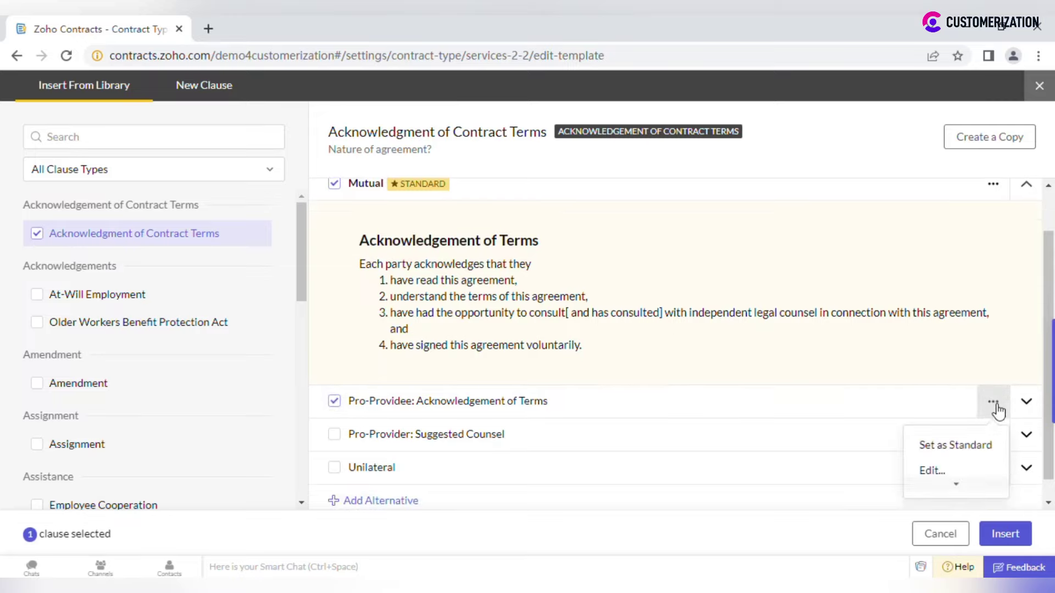
left_click(965, 451)
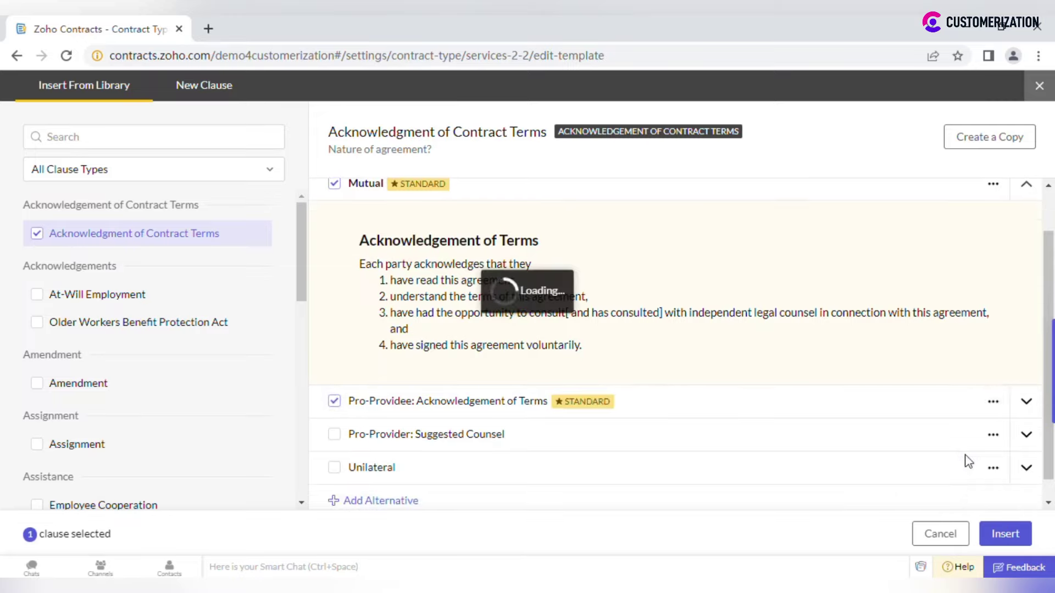
left_click(1013, 538)
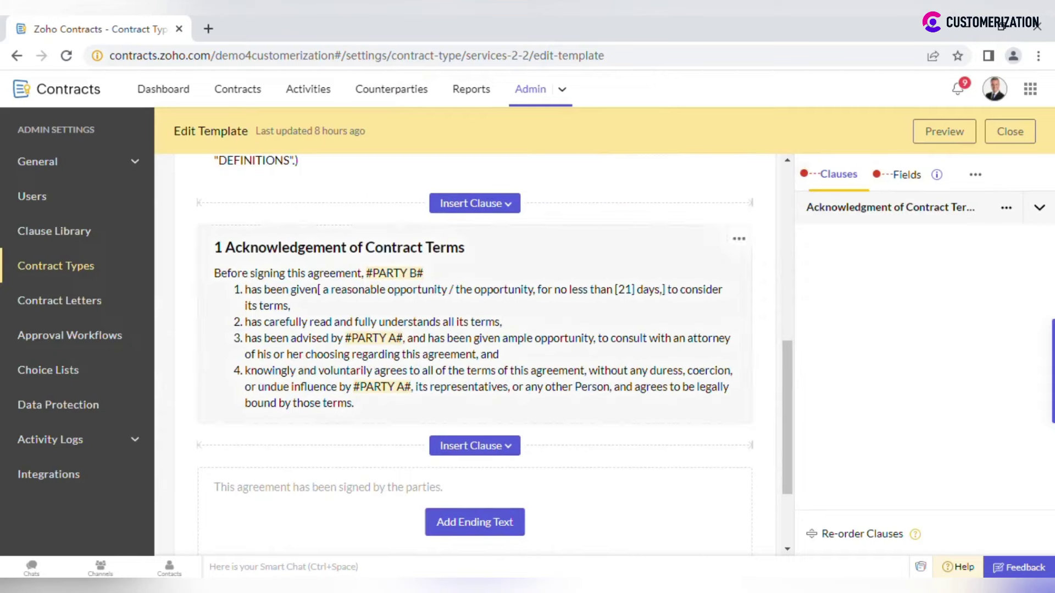
Step: Review the inserted acknowledgement clause's title and language in its editor, and close it without updating
left_click(738, 238)
left_click(740, 286)
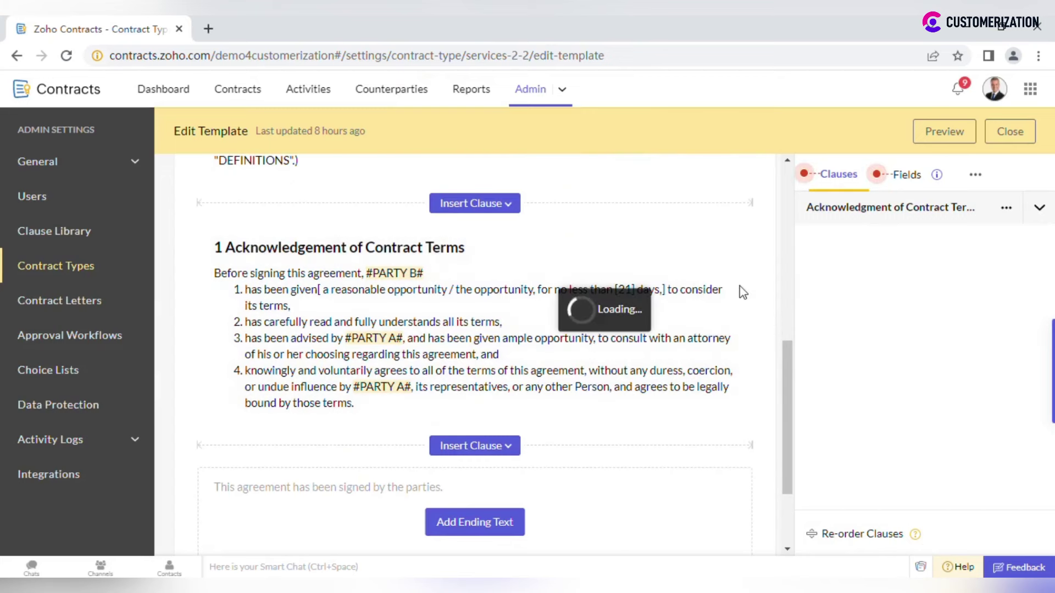
scroll(740, 285, "down", 1)
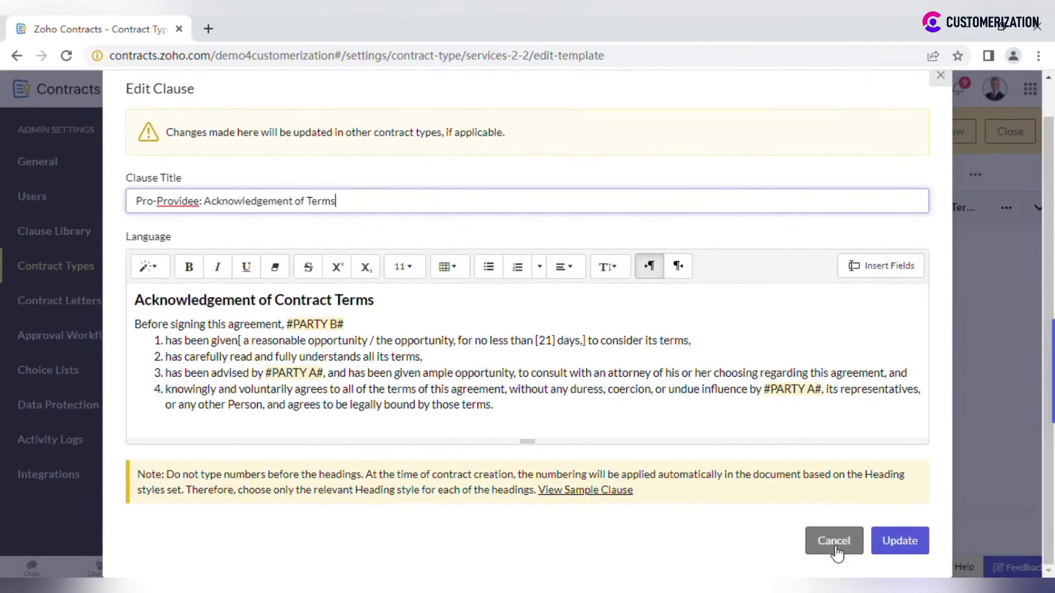
left_click(834, 539)
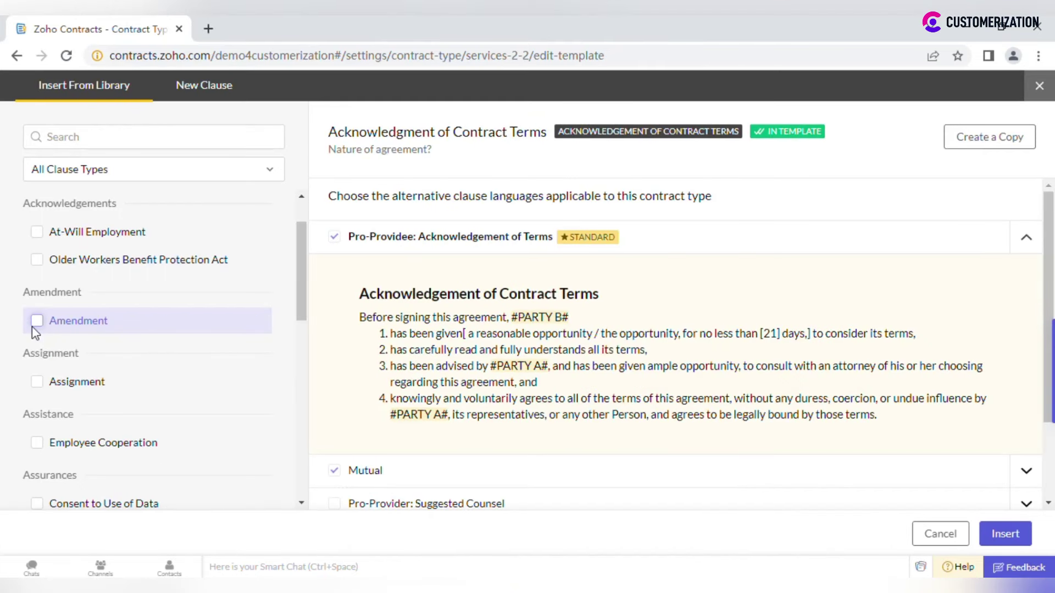
Step: Insert the Amendment, Employee Cooperation and Binding Effect clauses from the library into the template
left_click(33, 324)
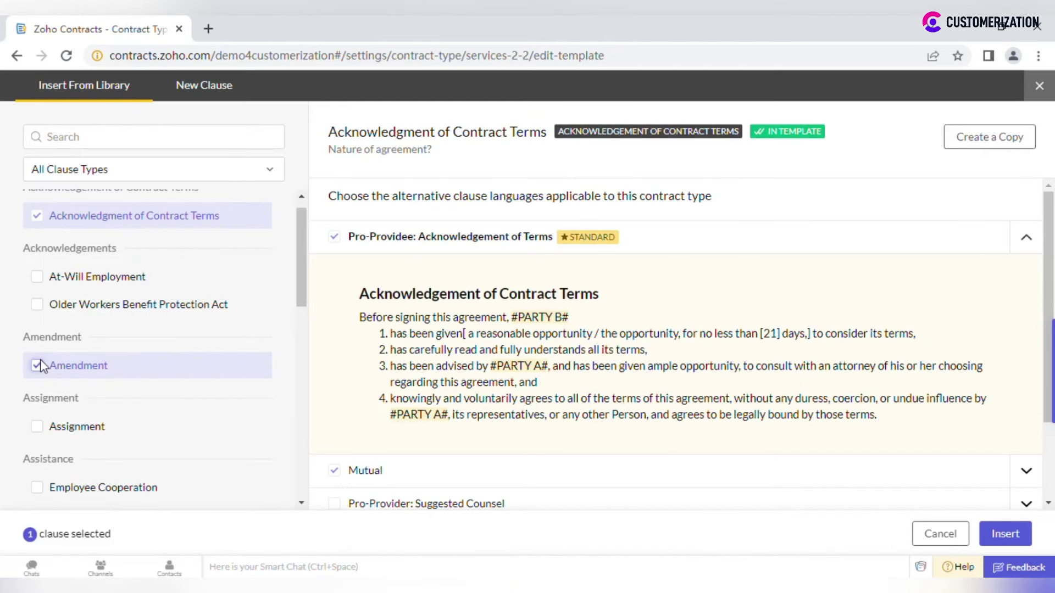
scroll(40, 365, "down", 3)
left_click(37, 336)
scroll(38, 340, "down", 5)
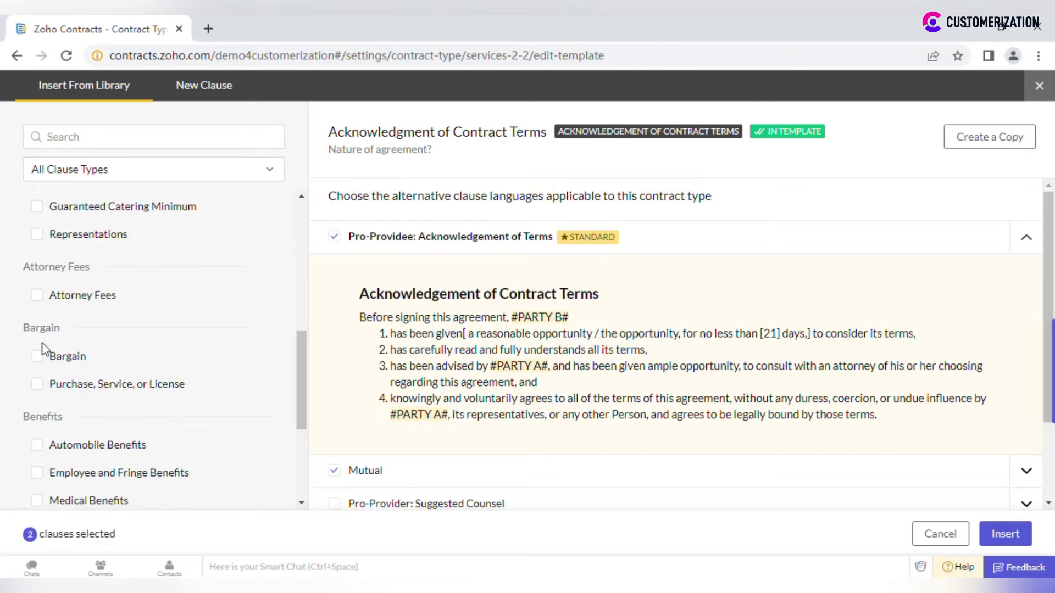
scroll(43, 348, "down", 4)
left_click(116, 401)
left_click(1009, 537)
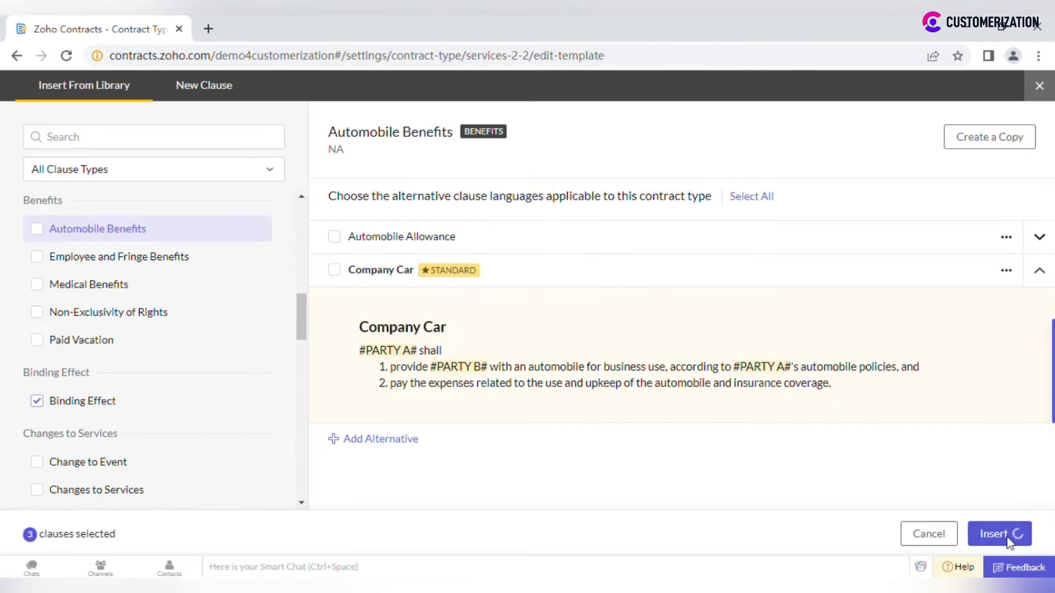
Step: Add the default ending text with a signatory block after the Binding Effect clause
scroll(707, 344, "down", 1)
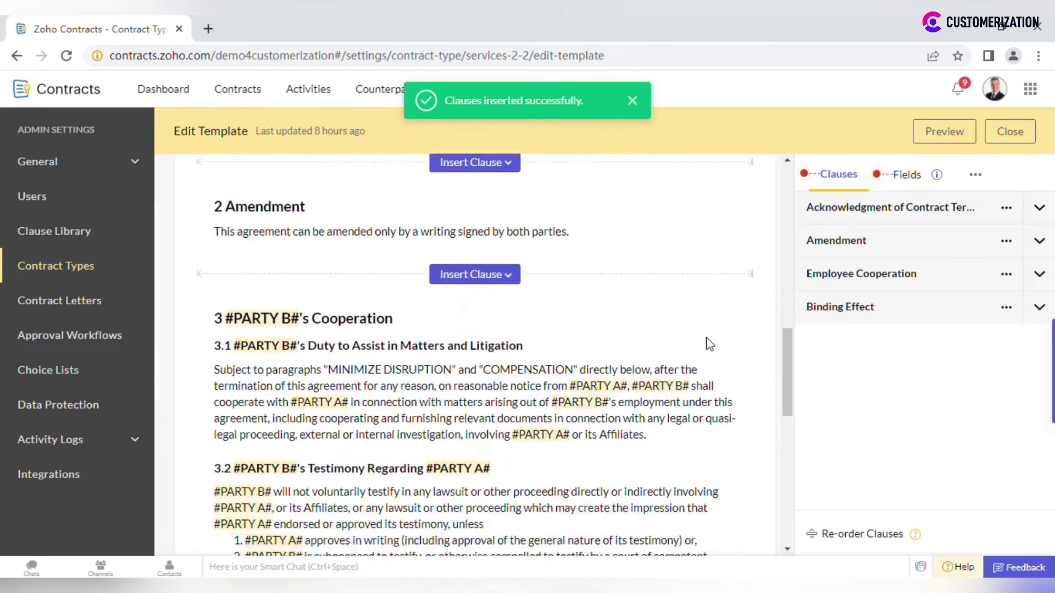
scroll(709, 344, "down", 10)
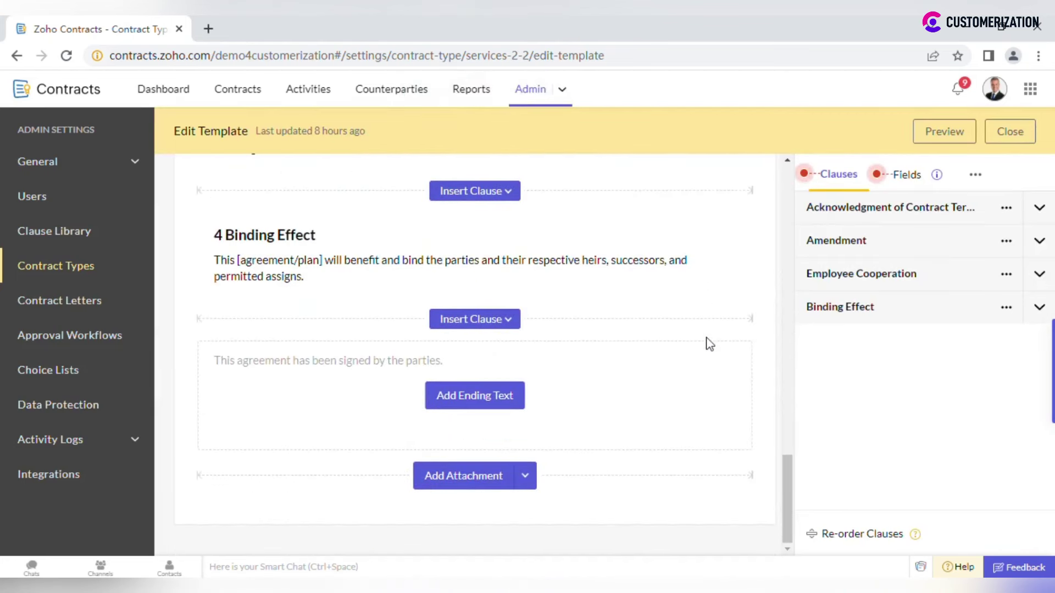
left_click(496, 395)
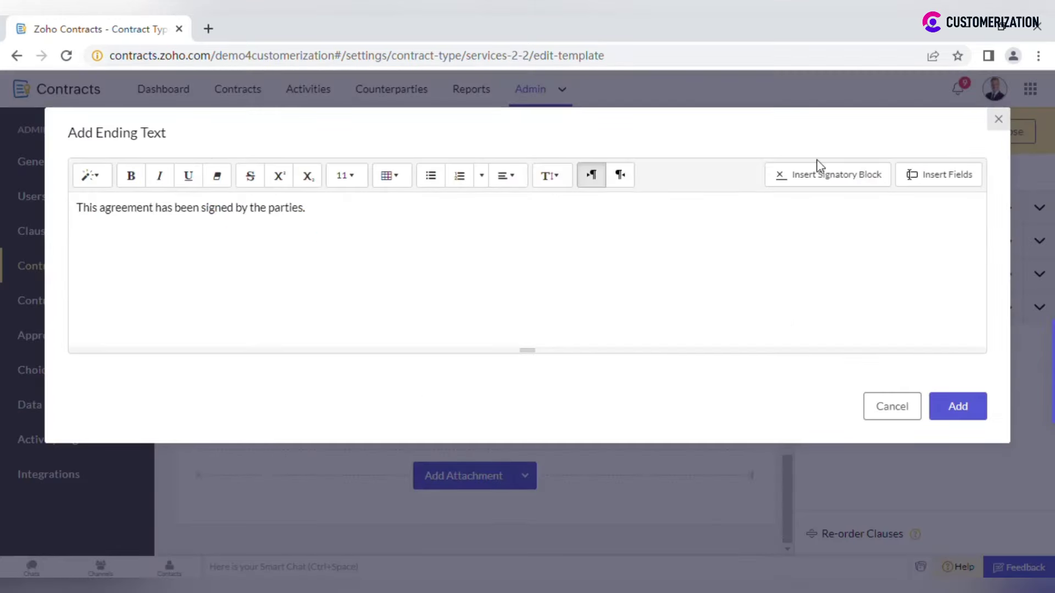
left_click(863, 190)
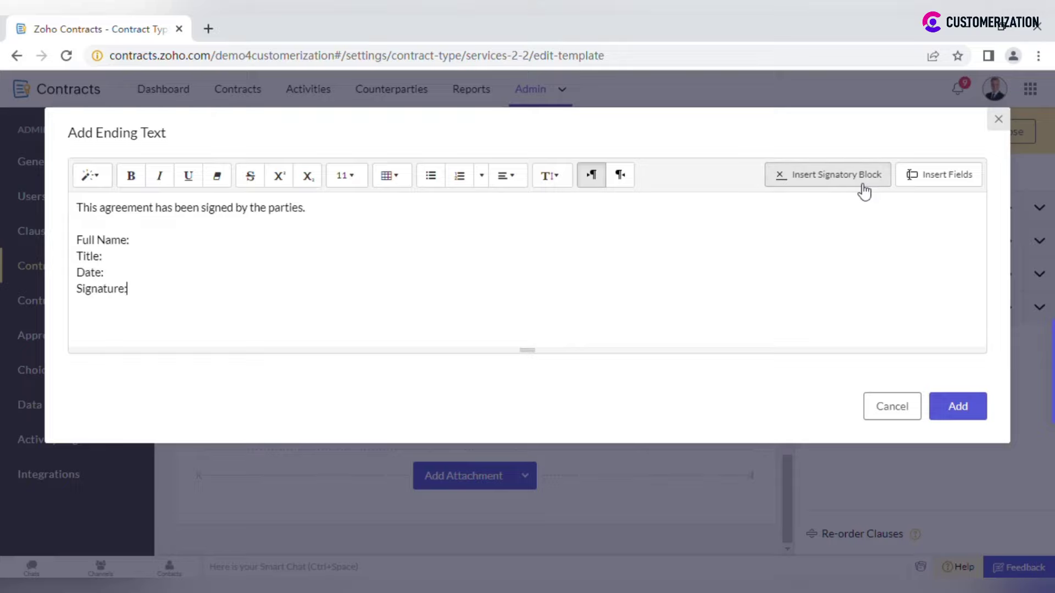
left_click(939, 406)
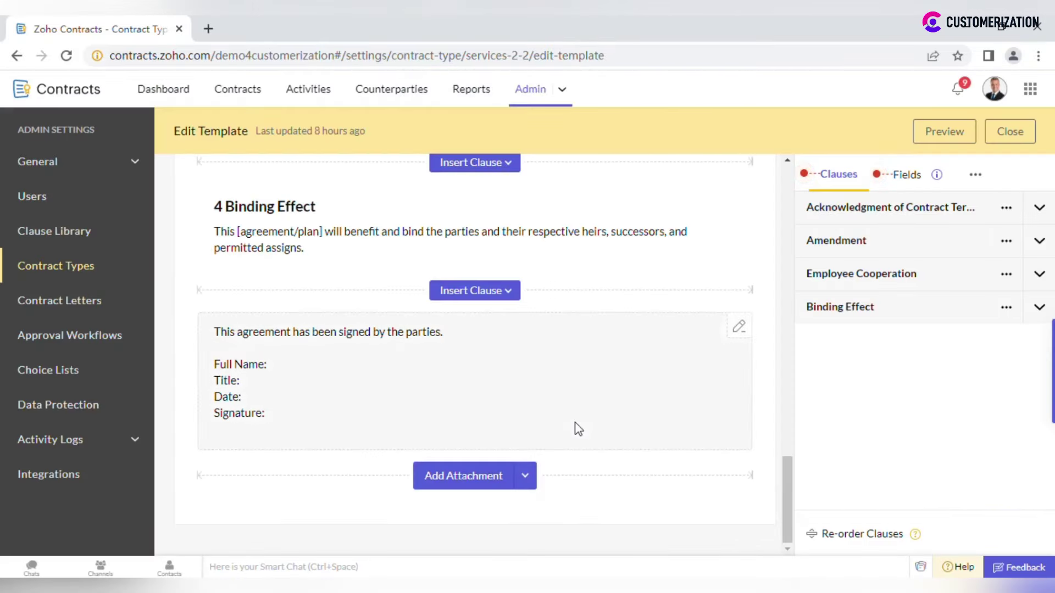
Step: Start a new attachment of type Appendix below the ending text and name it Appendix 1
left_click(487, 491)
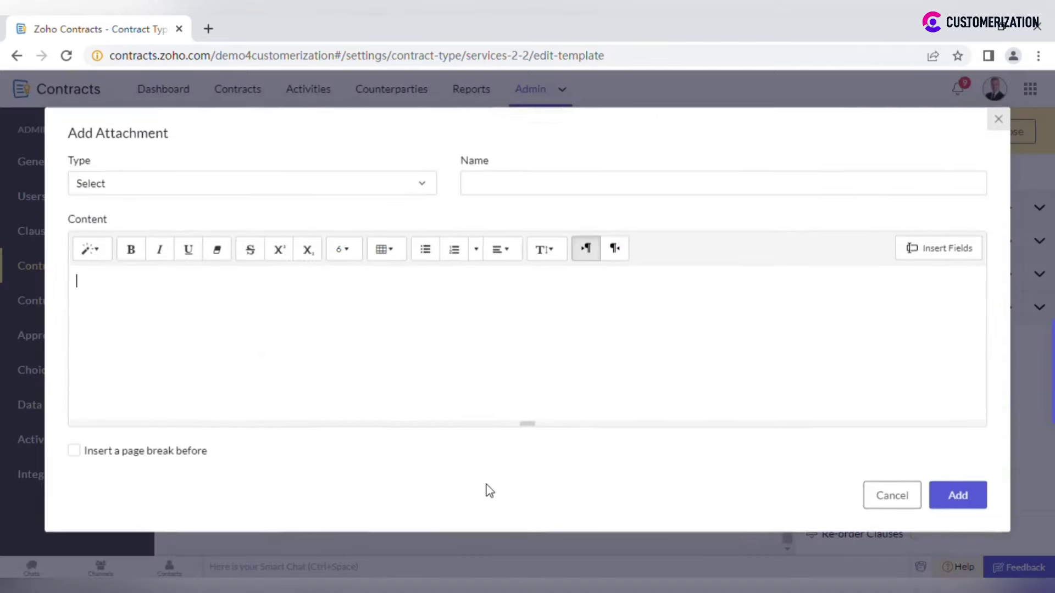
left_click(337, 192)
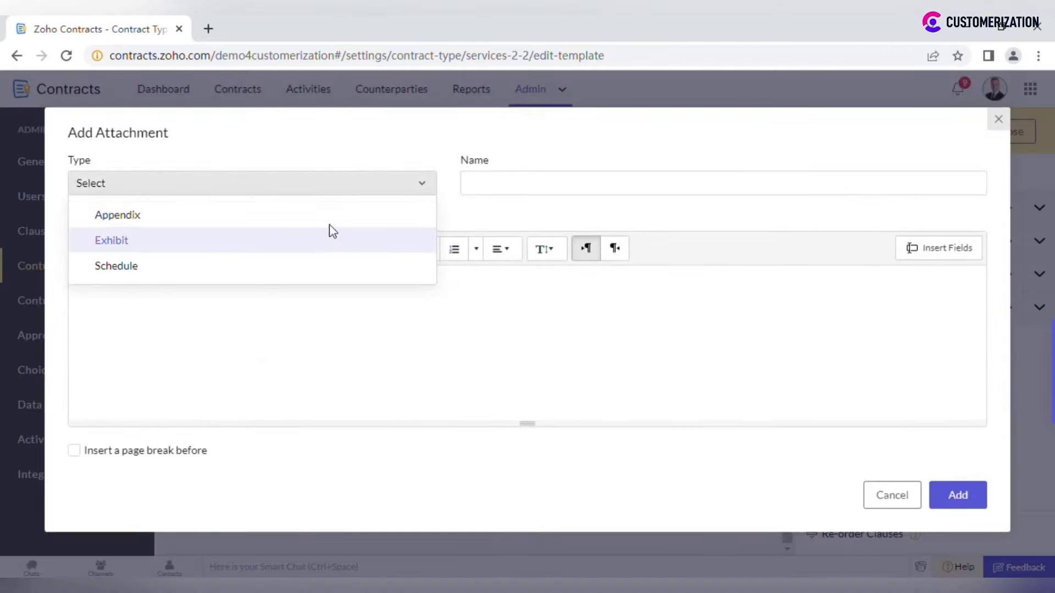
left_click(320, 217)
left_click(566, 181)
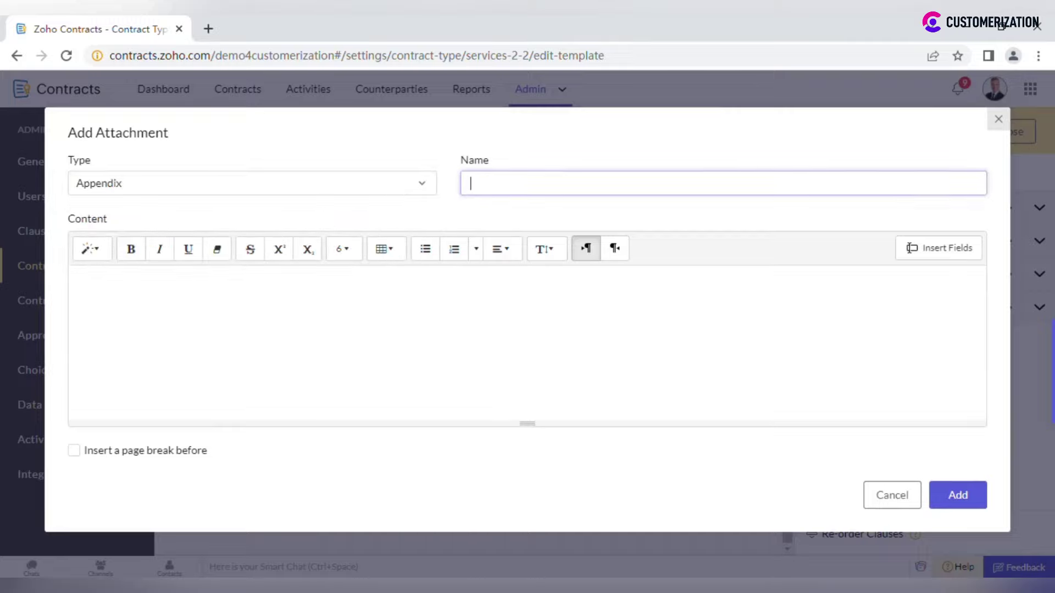
type("Appen")
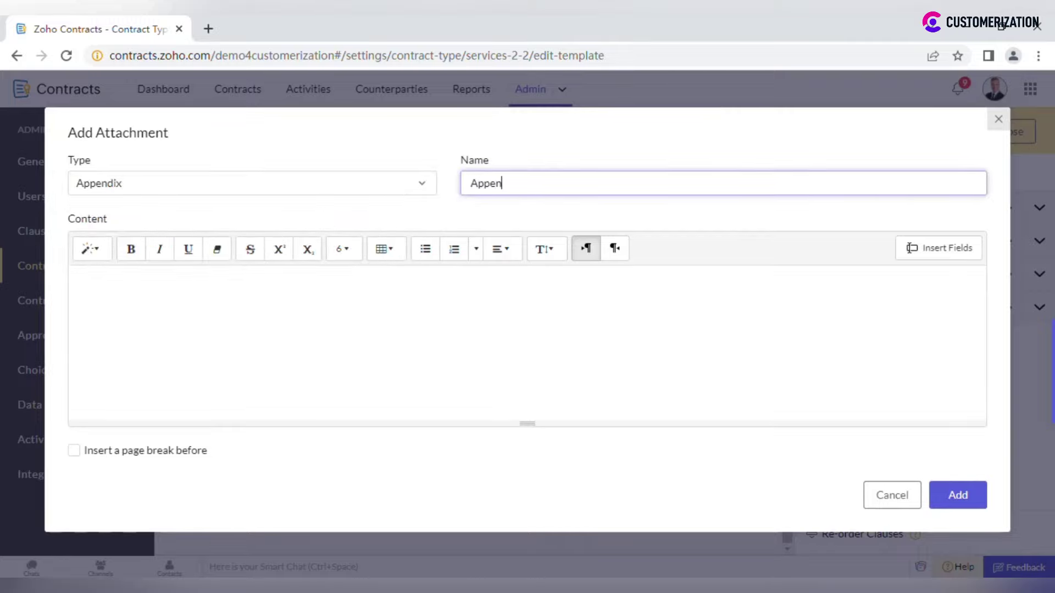
type("dix 1")
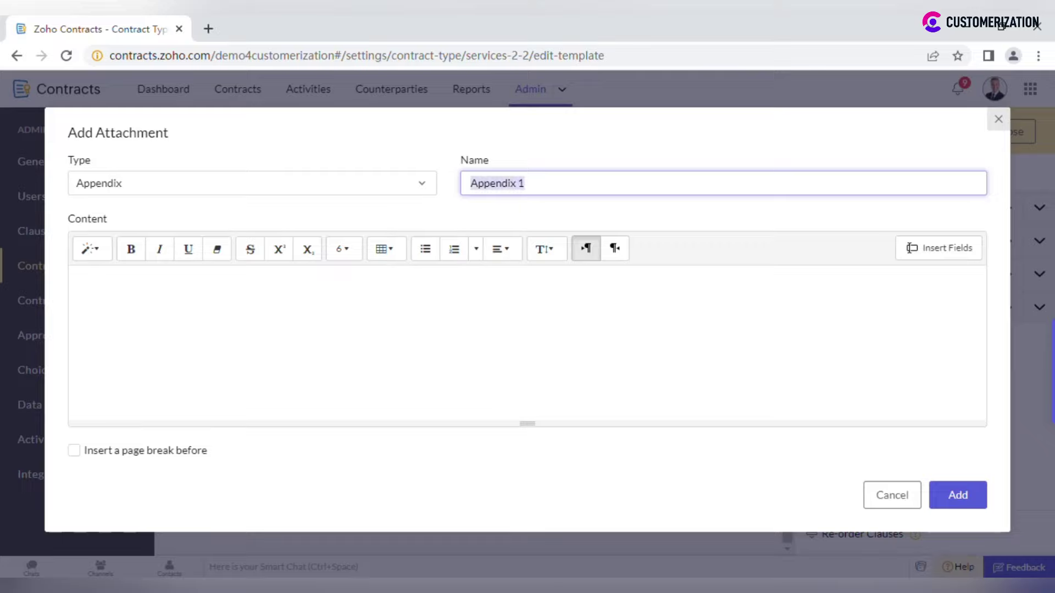
Step: Enter "Appendix 1" as the attachment's content, enable a page break before it, and add it to the template
left_click(77, 281)
type("Appendix 1")
left_click(74, 451)
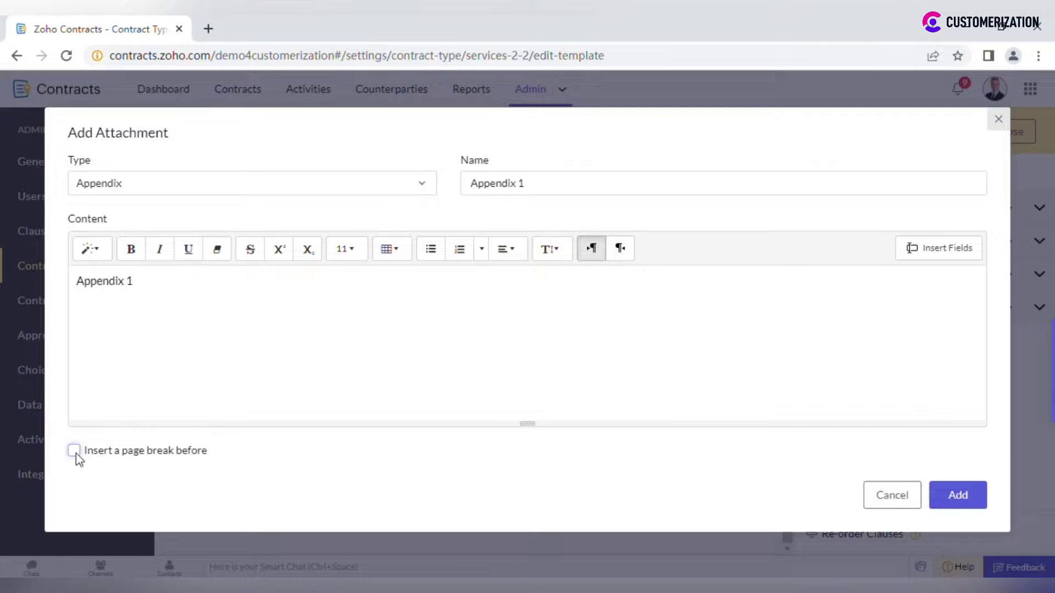
left_click(74, 451)
left_click(958, 495)
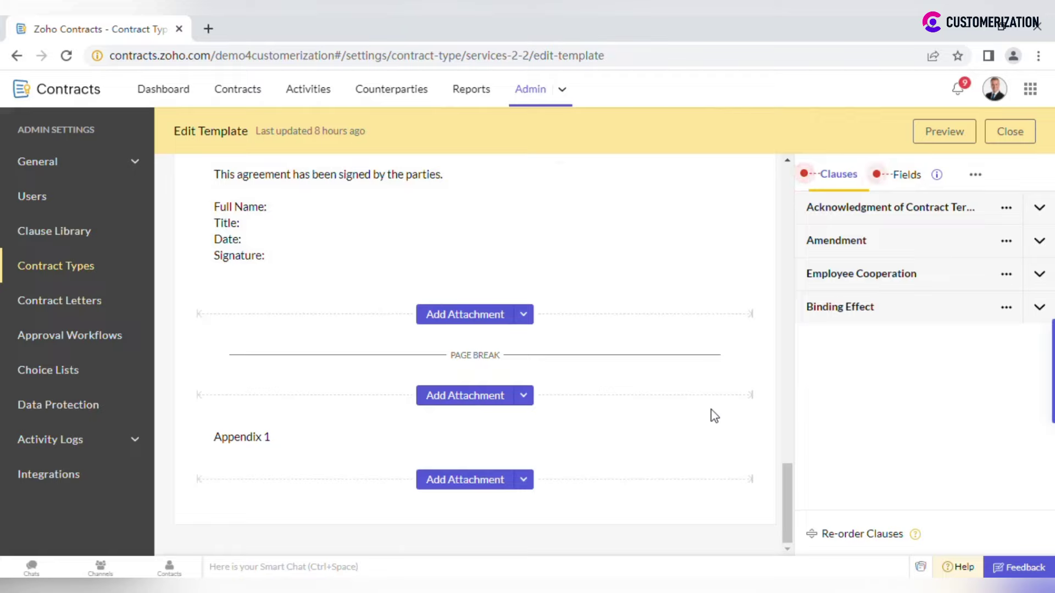
Step: Reorder the clauses so Employee Cooperation comes before Amendment, and save the new order
left_click(884, 535)
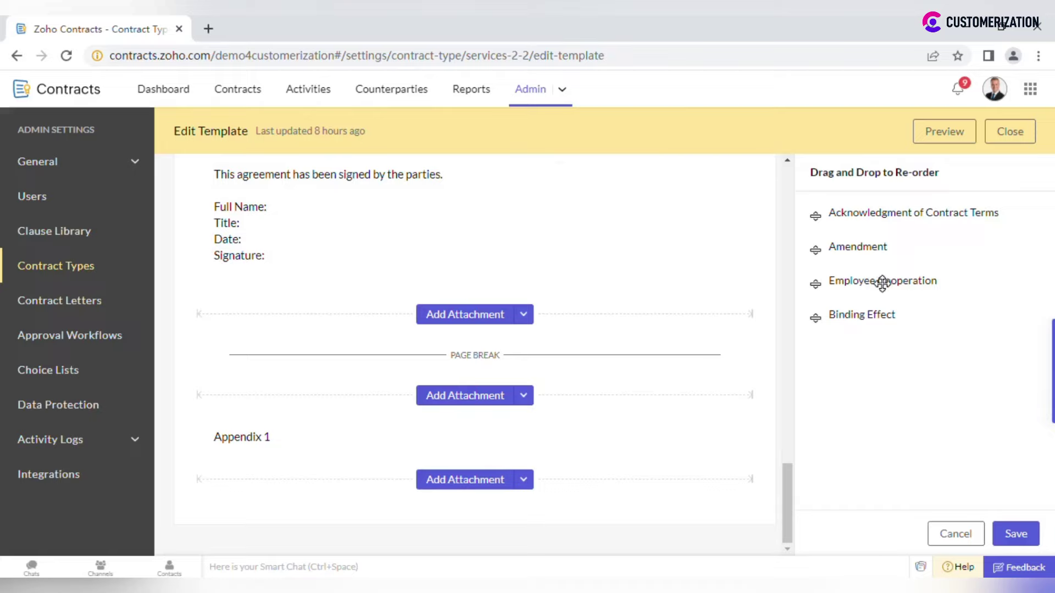
left_click_drag(880, 280, 880, 245)
left_click(1016, 534)
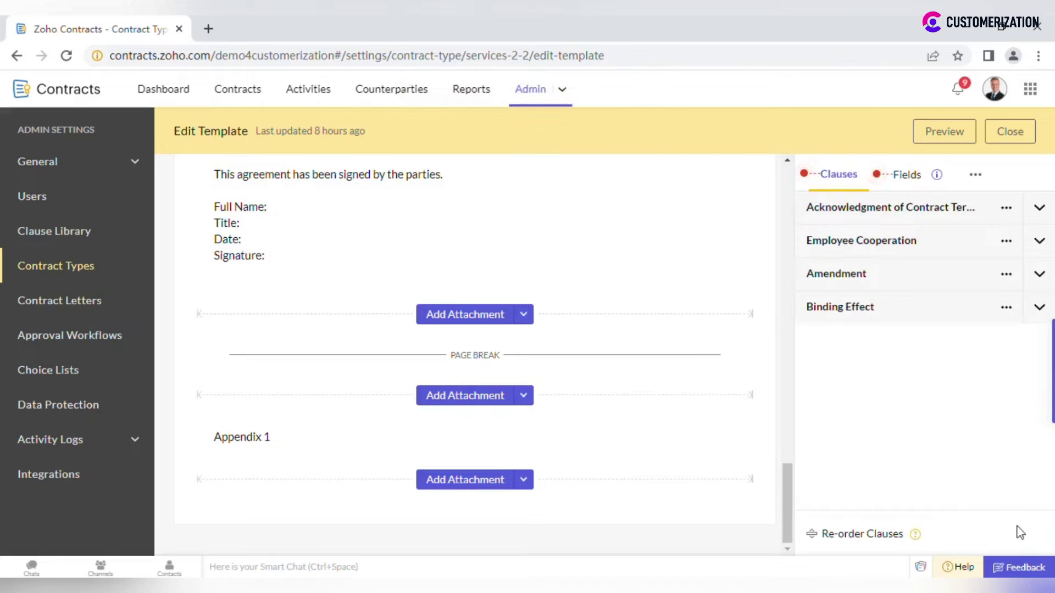
Step: Preview the whole Services 2 template from beginning to end, return to the editor, and close the template
left_click(939, 140)
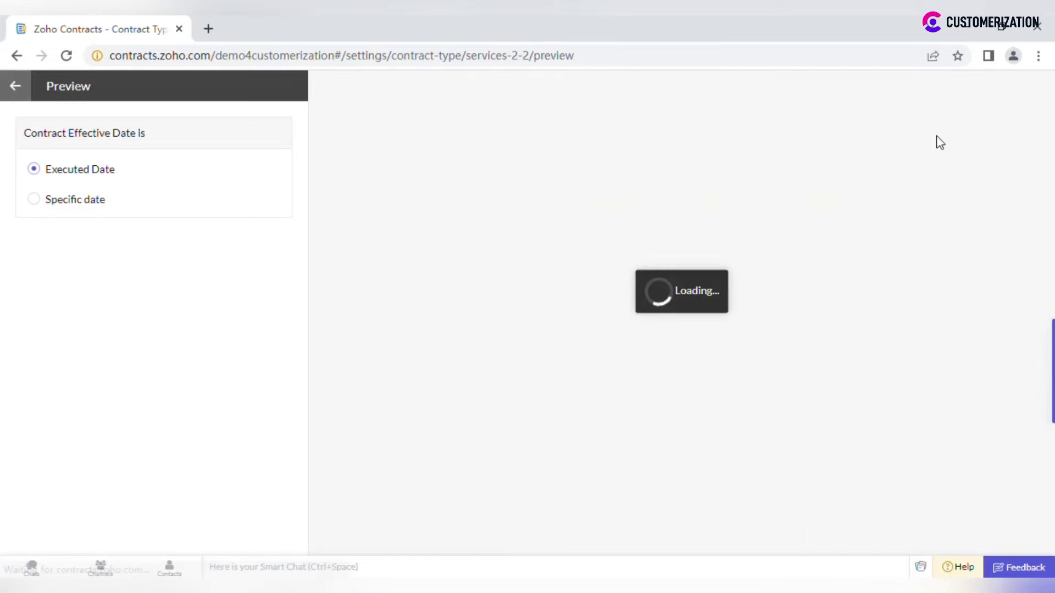
scroll(764, 318, "down", 7)
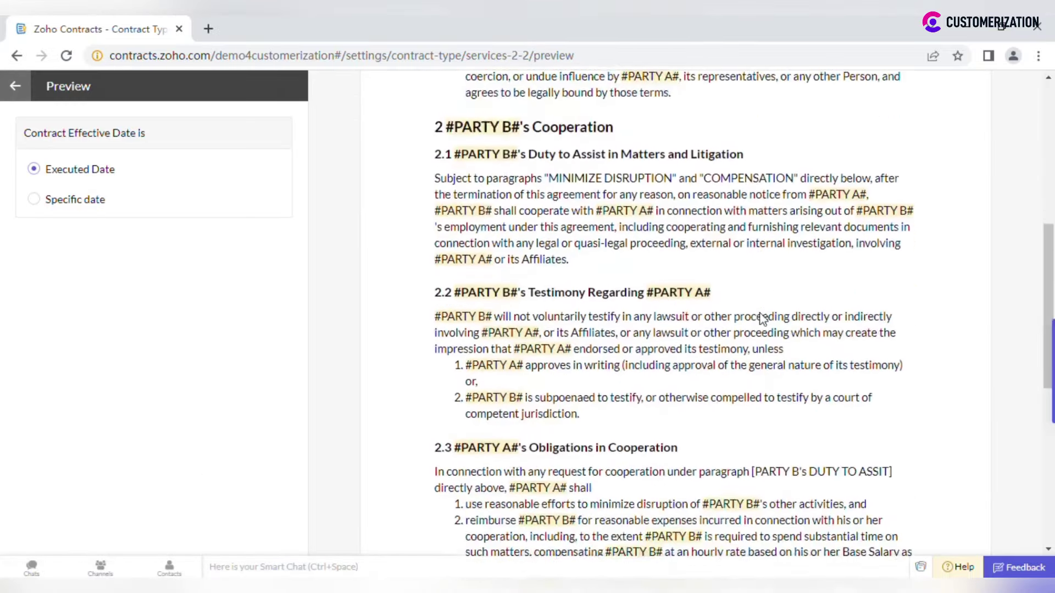
scroll(761, 319, "down", 10)
scroll(761, 319, "up", 20)
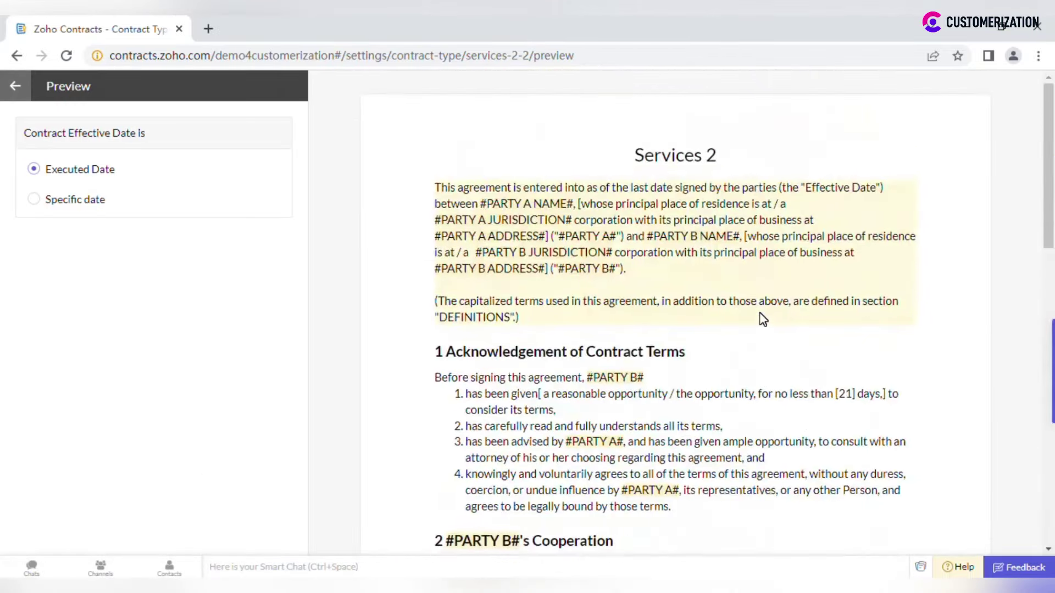
left_click(16, 88)
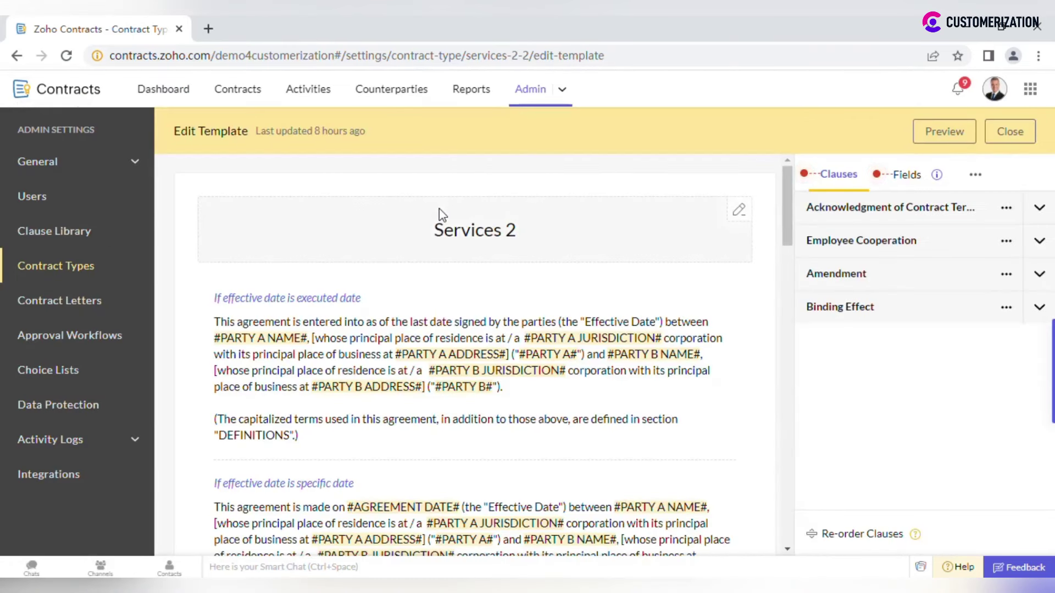
left_click(1012, 132)
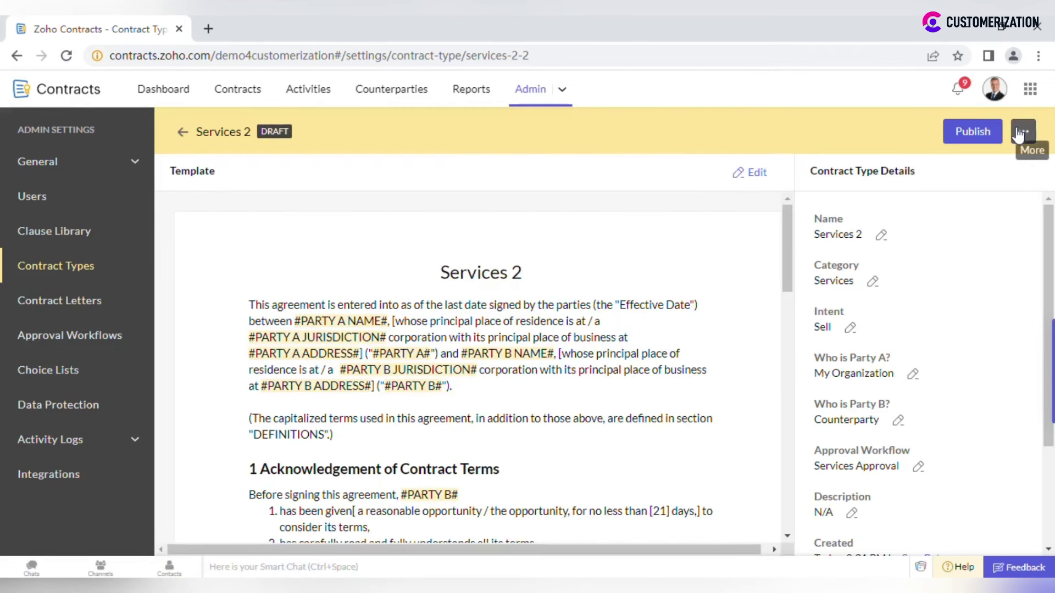